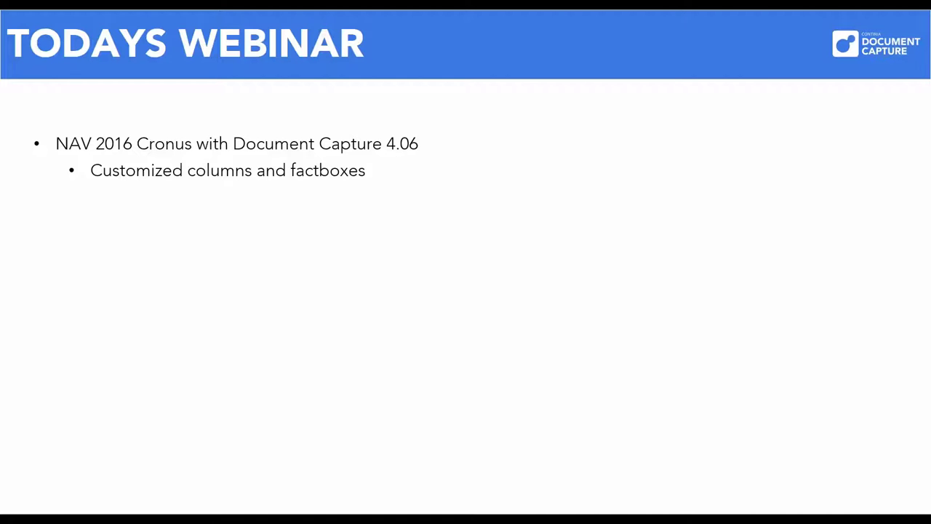
{"action": "key", "text": "Right"}
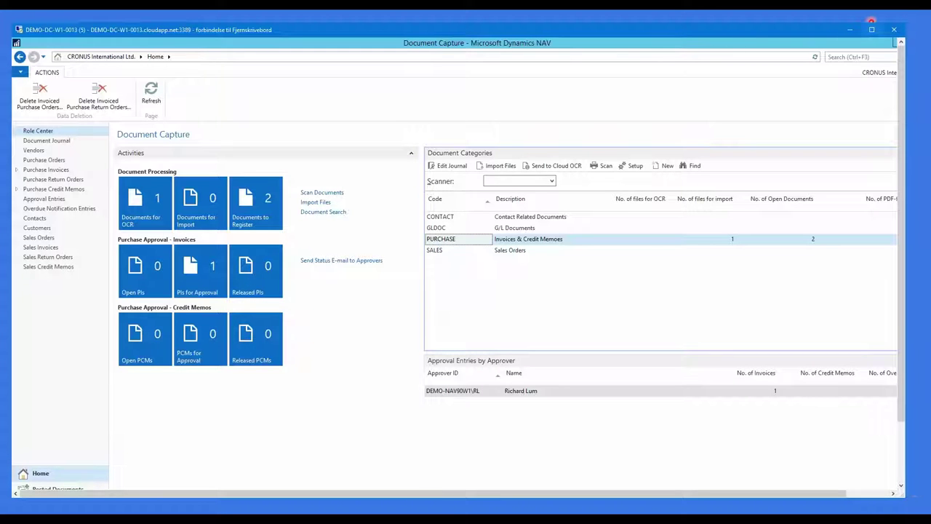
Maximize the remote session, edit the PURCHASE category's document journal and recognize the fields of document D000002.
{"action": "left_click", "coordinate": [871, 29]}
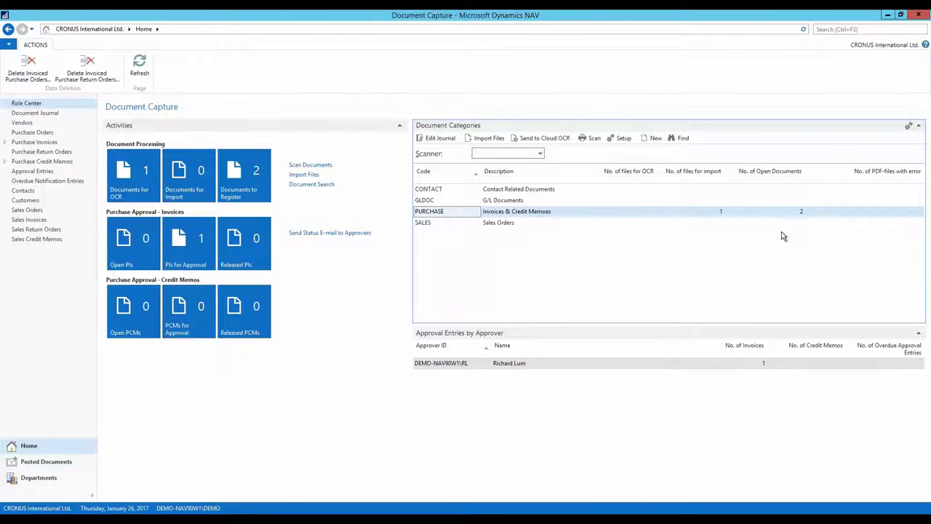
{"action": "left_click", "coordinate": [442, 138]}
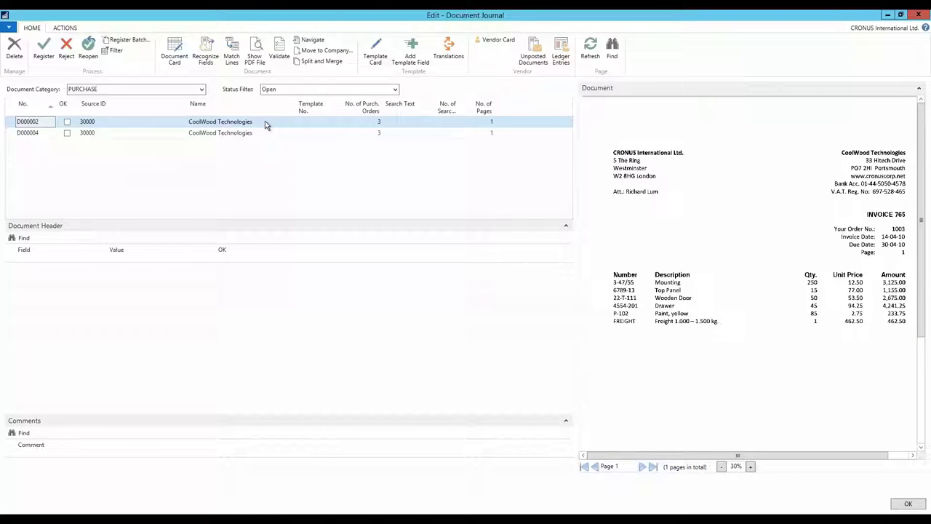
{"action": "left_click", "coordinate": [205, 51]}
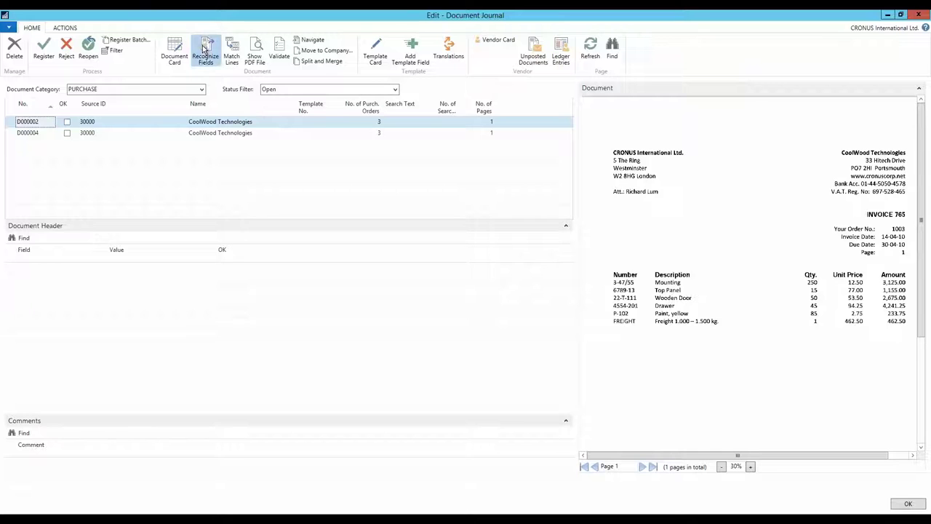
{"action": "left_click", "coordinate": [493, 278]}
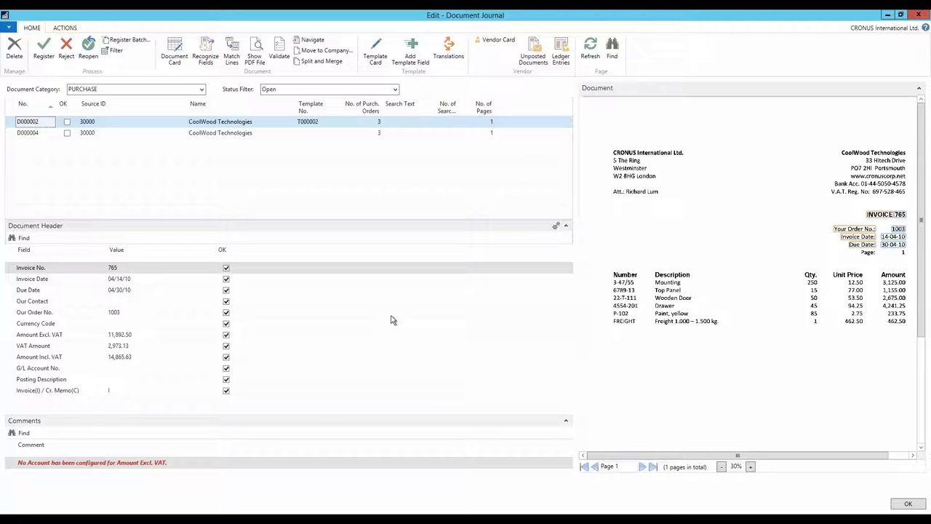
Open line matching for document D000002, collapse its document lines and match the invoice automatically.
{"action": "left_click", "coordinate": [233, 58]}
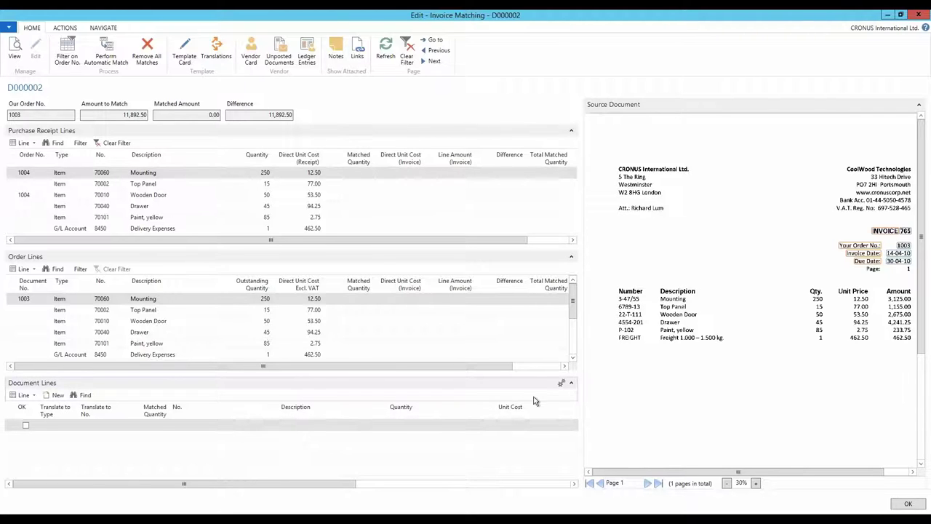
{"action": "left_click", "coordinate": [571, 382]}
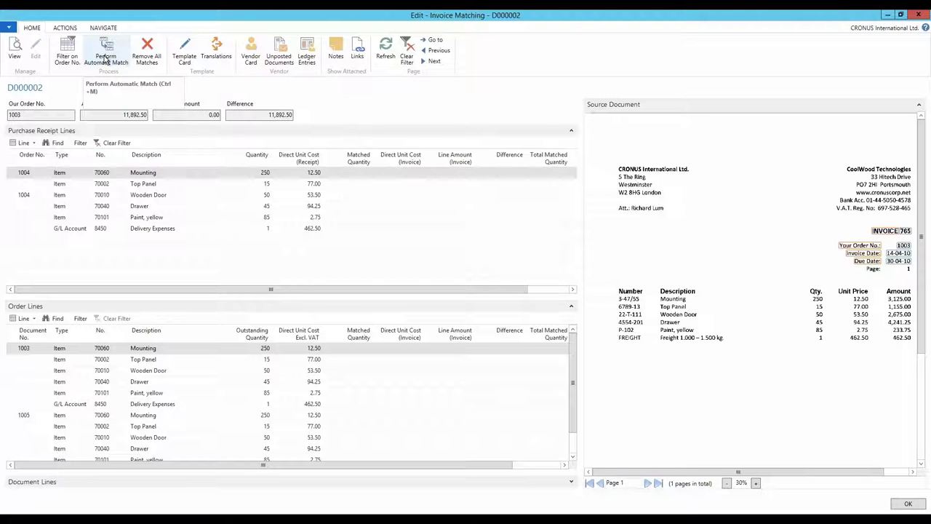
{"action": "left_click", "coordinate": [105, 60]}
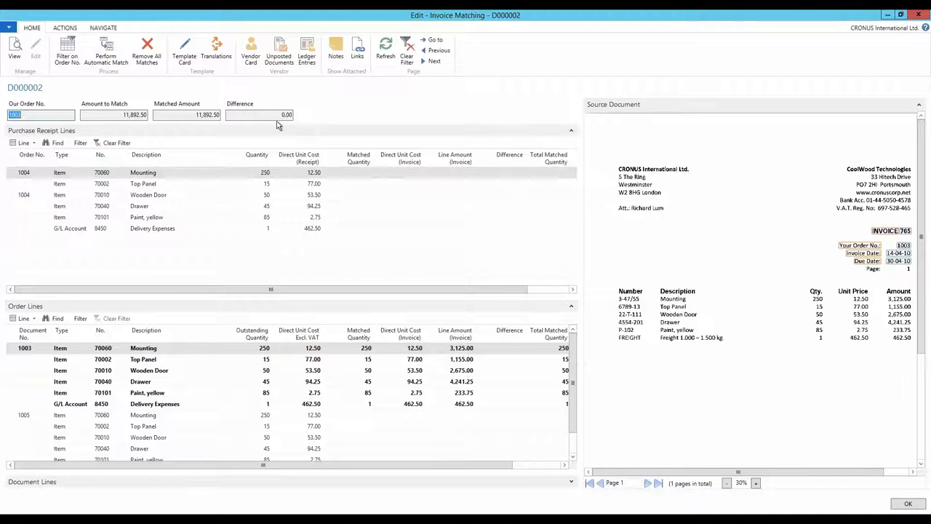
Remove all matches and match the Mounting and Top Panel purchase receipt lines individually.
{"action": "left_click", "coordinate": [153, 48]}
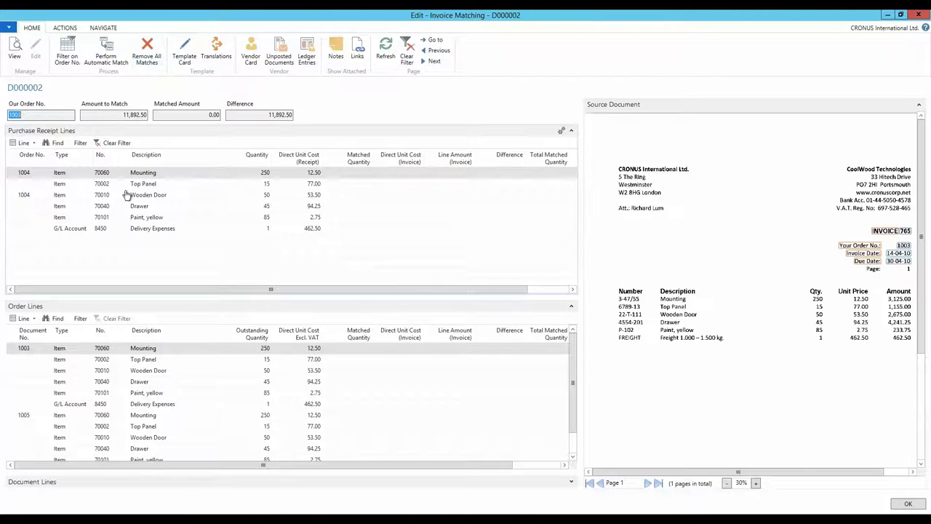
{"action": "left_click", "coordinate": [145, 175]}
{"action": "key", "text": "ctrl+m"}
{"action": "key", "text": "Down"}
{"action": "key", "text": "ctrl+m"}
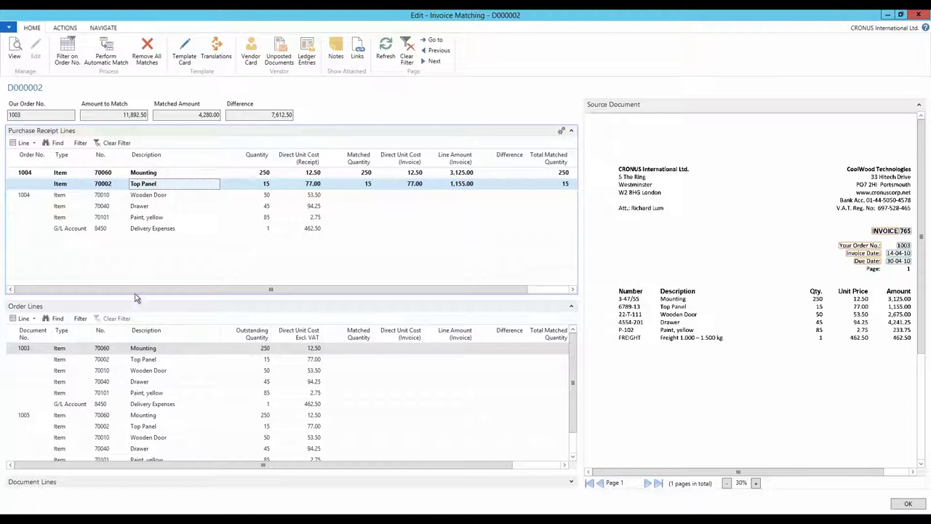
Match the first order's Top Panel line in full and set matched quantities of 10 for Wooden Door and 4 for Drawer.
{"action": "left_click", "coordinate": [150, 363]}
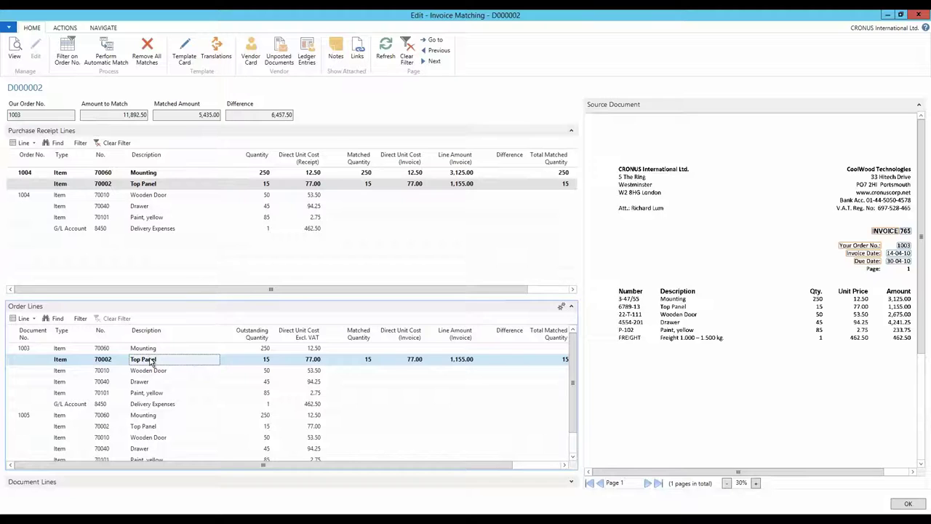
{"action": "left_click", "coordinate": [353, 373]}
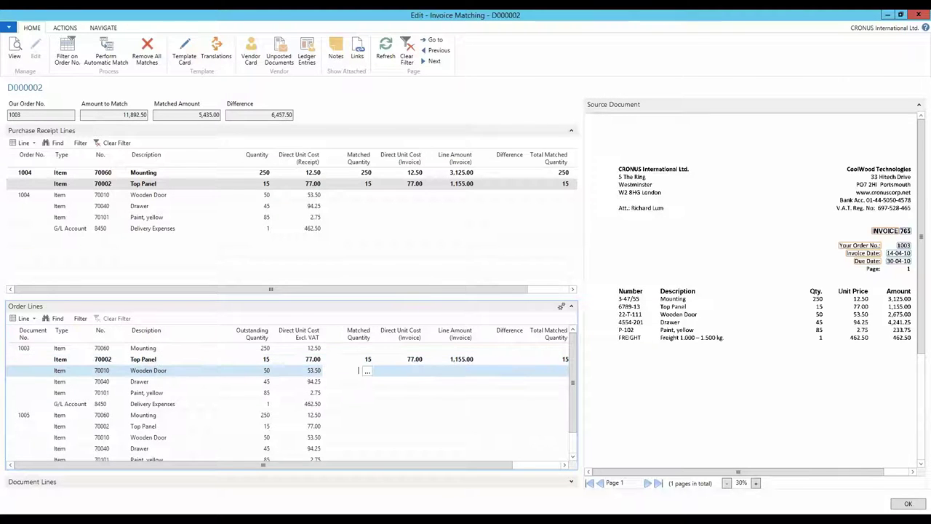
{"action": "type", "text": "10"}
{"action": "key", "text": "Return"}
{"action": "type", "text": "4"}
{"action": "key", "text": "Return"}
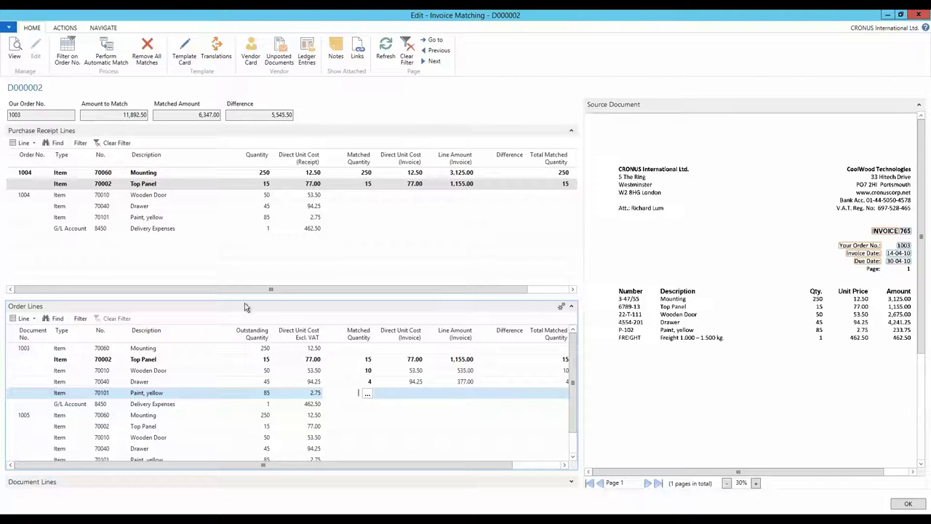
Clear all manual matches, rerun the automatic match and return to the document journal.
{"action": "left_click", "coordinate": [147, 48]}
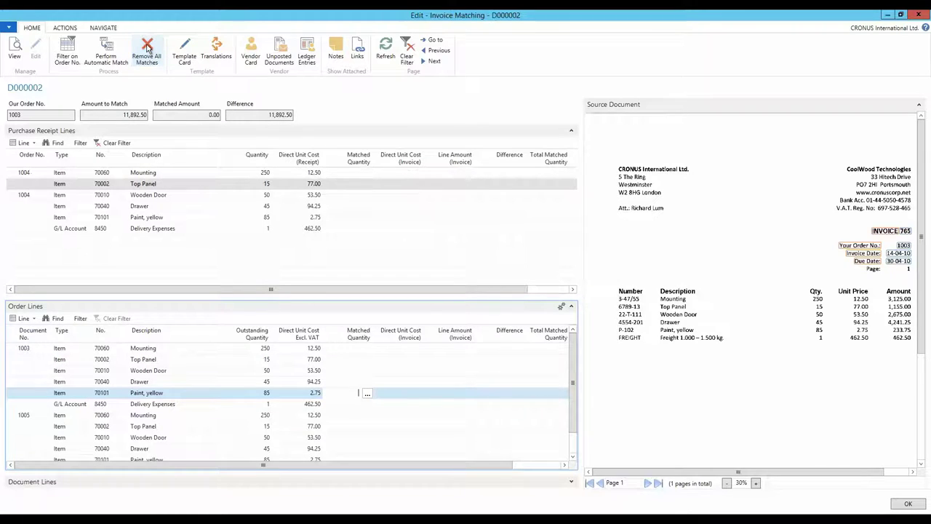
{"action": "left_click", "coordinate": [108, 48]}
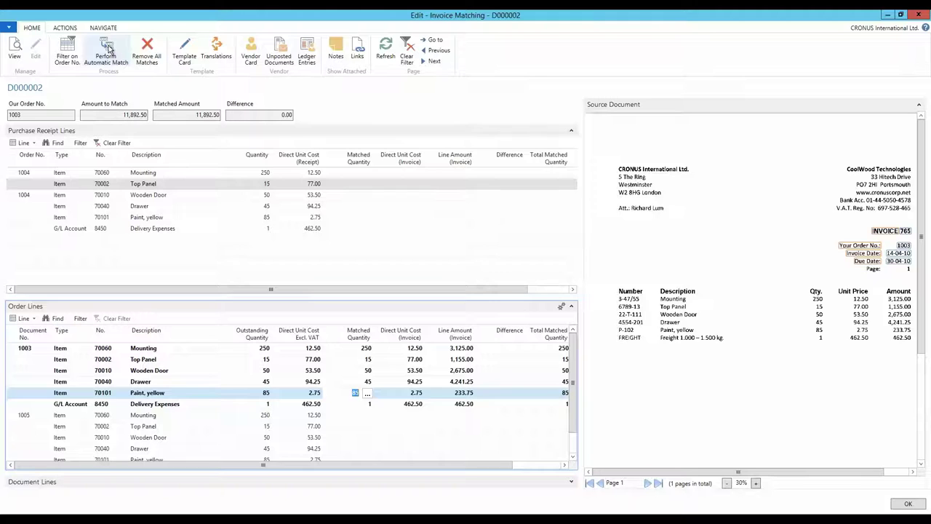
{"action": "key", "text": "Escape"}
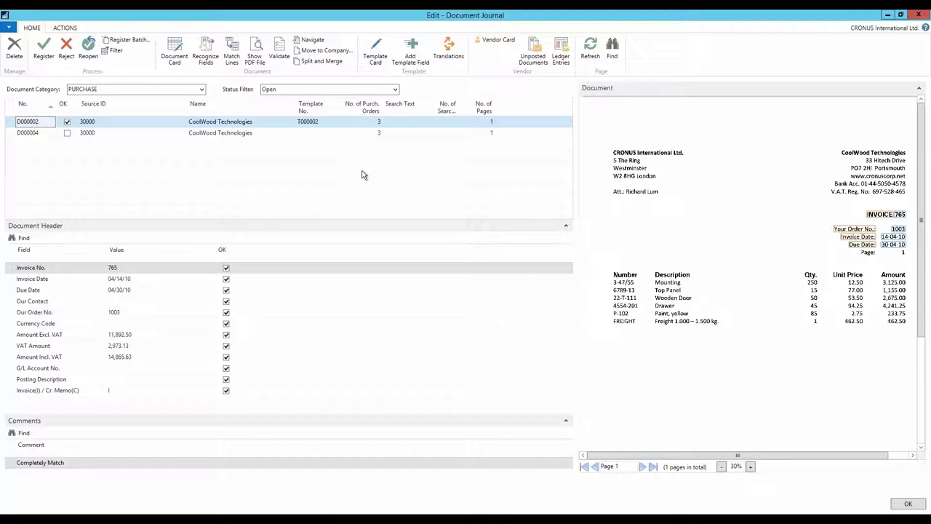
Open the template card for document D000002 and review the available options for Invoice Reg. Step 1.
{"action": "left_click", "coordinate": [372, 56]}
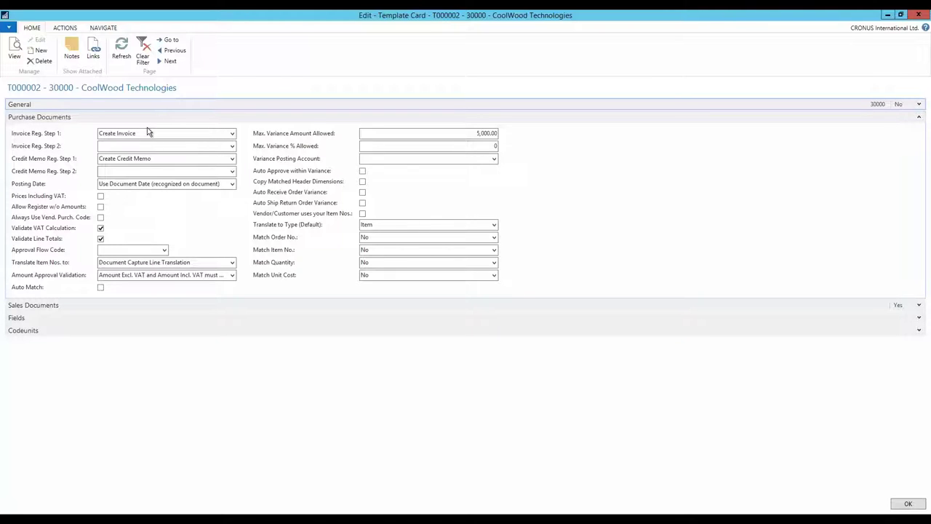
{"action": "left_click", "coordinate": [232, 135]}
{"action": "left_click", "coordinate": [232, 135]}
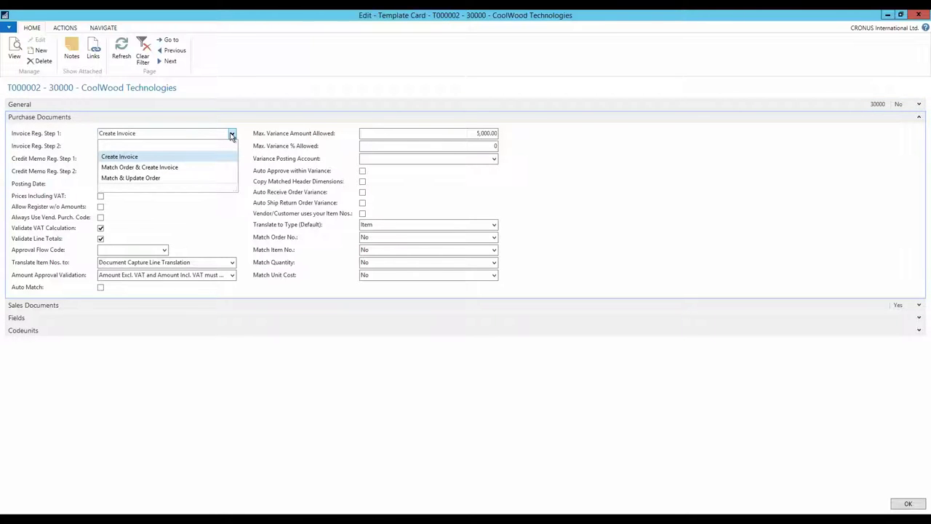
{"action": "key", "text": "Down"}
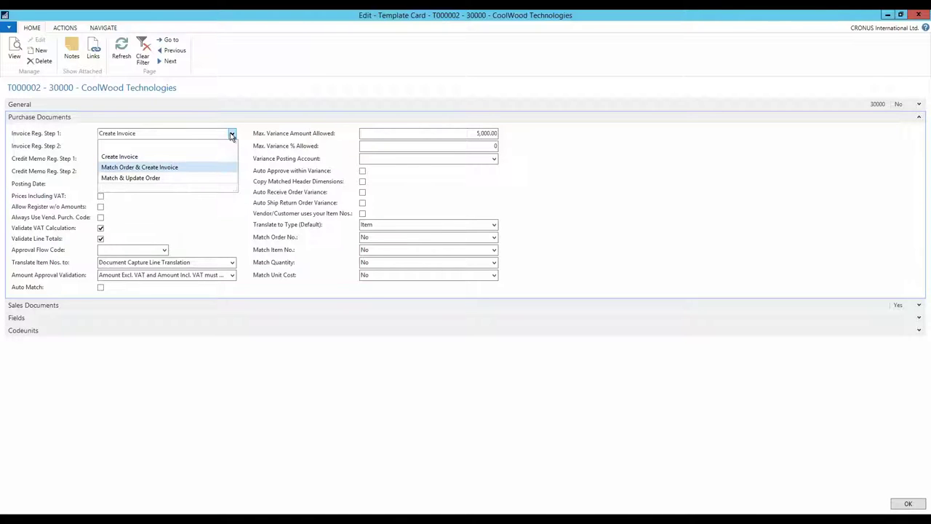
{"action": "key", "text": "Down"}
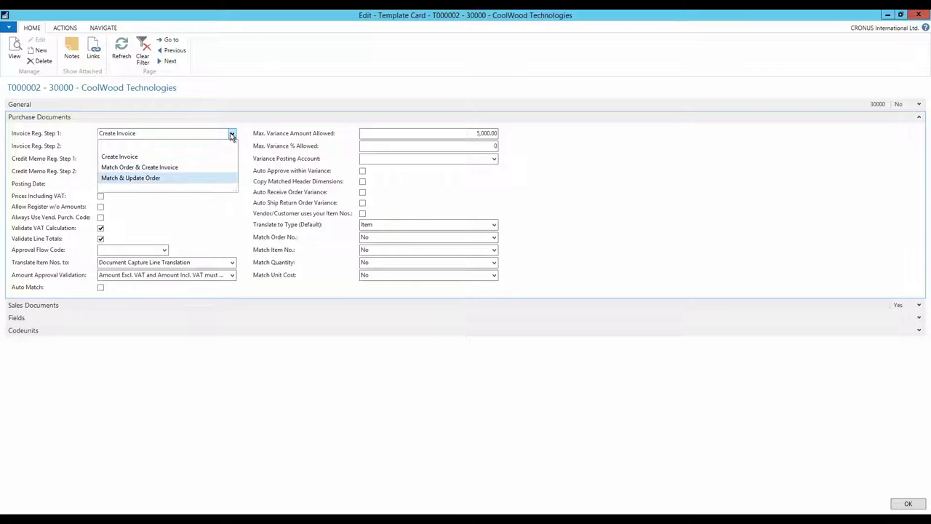
{"action": "key", "text": "Up"}
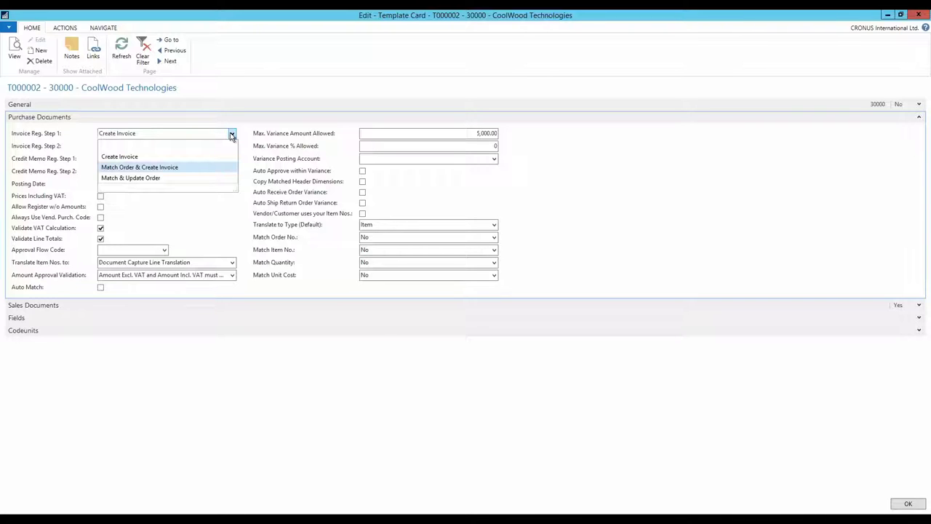
{"action": "left_click", "coordinate": [232, 135]}
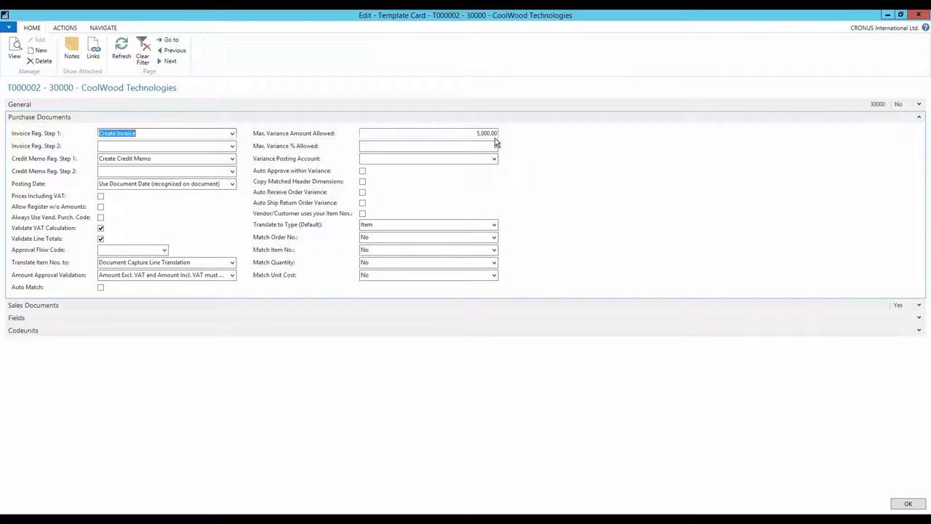
Enable Auto Approve within Variance, Copy Matched Header Dimensions, Auto Receive Order Variance and Auto Ship Return Order Variance on the template.
{"action": "left_click", "coordinate": [455, 135]}
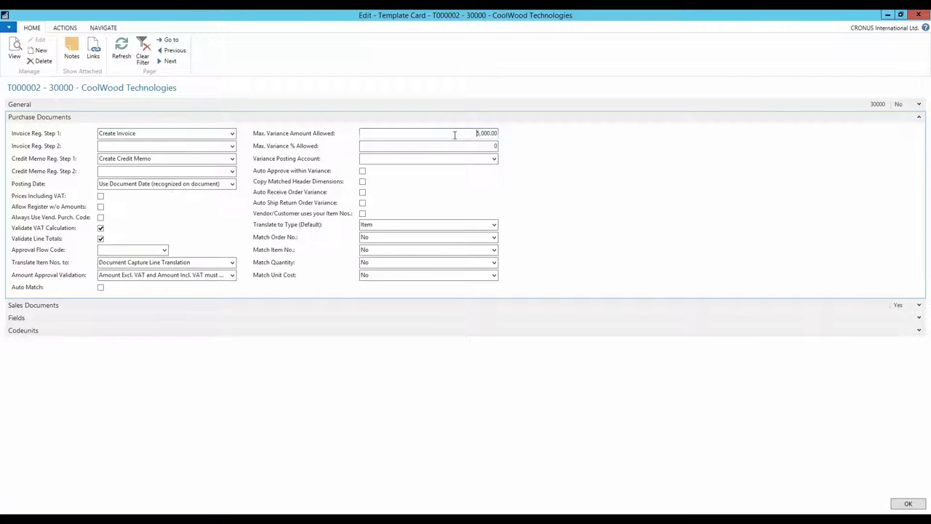
{"action": "left_click", "coordinate": [453, 145]}
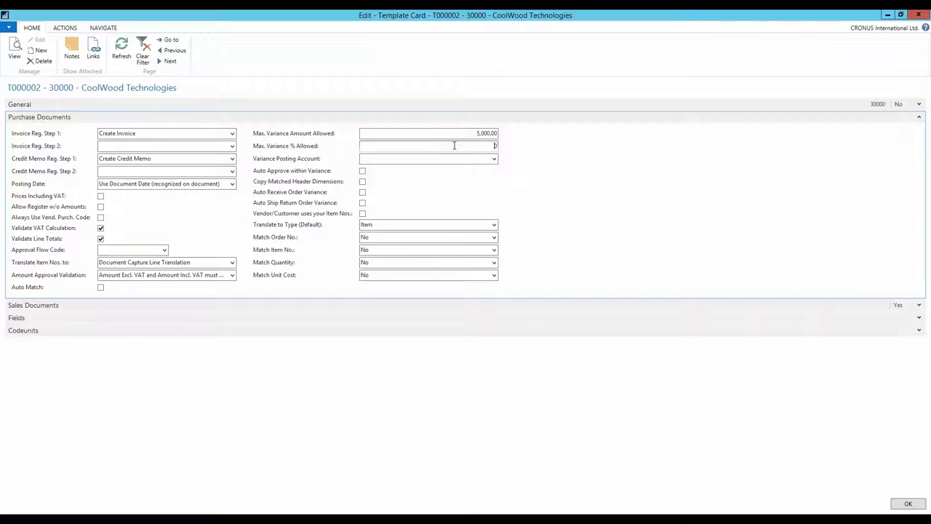
{"action": "left_click", "coordinate": [457, 159]}
{"action": "left_click", "coordinate": [363, 171]}
{"action": "left_click", "coordinate": [363, 192]}
{"action": "left_click", "coordinate": [363, 204]}
Review the template's Match Order No., Item No., Quantity and Unit Cost settings, and close the template card.
{"action": "left_click", "coordinate": [473, 238]}
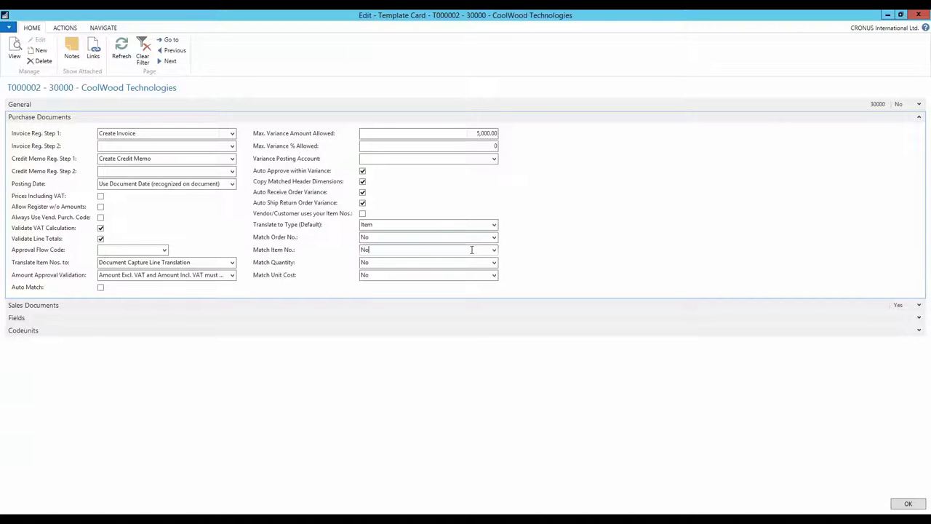
{"action": "left_click", "coordinate": [472, 262]}
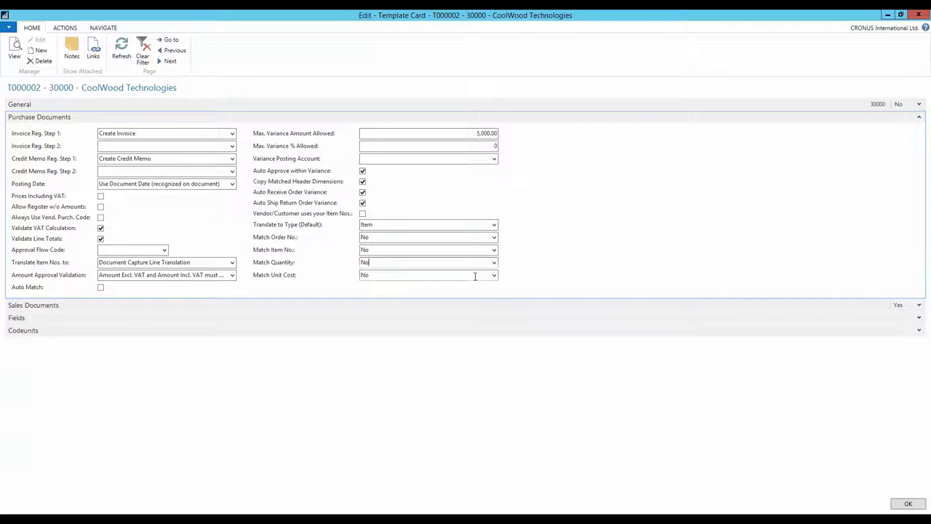
{"action": "left_click", "coordinate": [475, 275]}
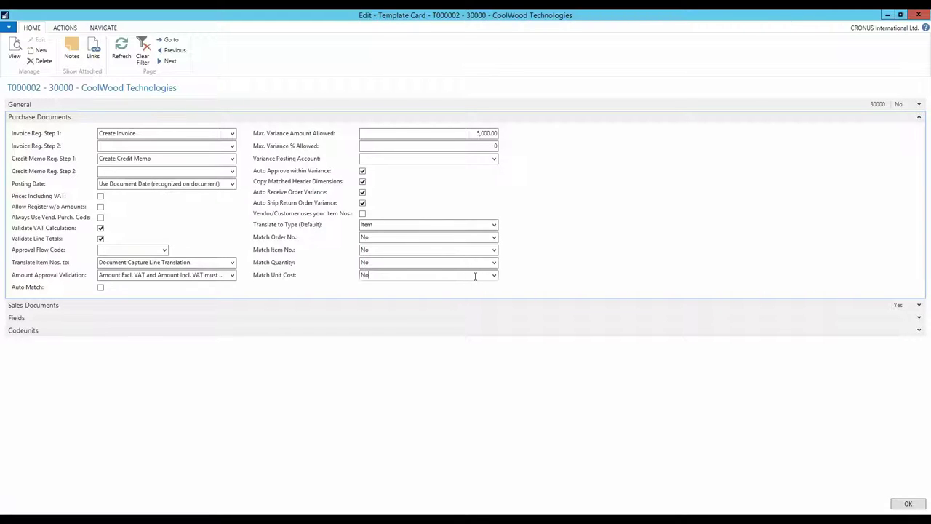
{"action": "key", "text": "Escape"}
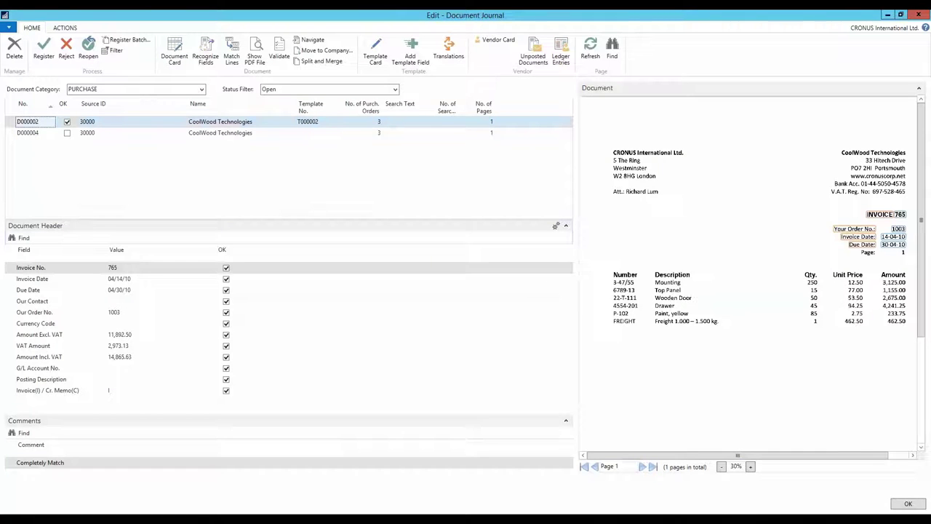
Create a template for document D000004 based on the Default - W1 template.
{"action": "left_click", "coordinate": [248, 134]}
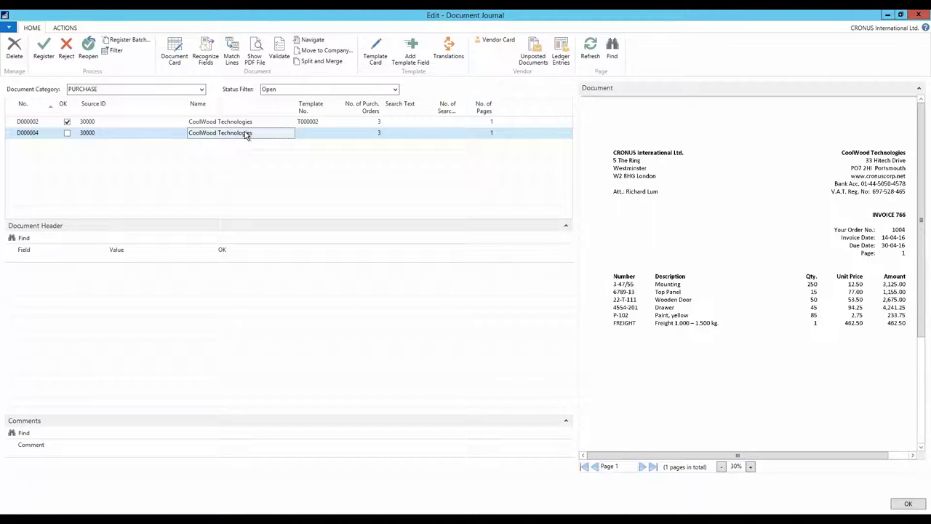
{"action": "left_click", "coordinate": [72, 27]}
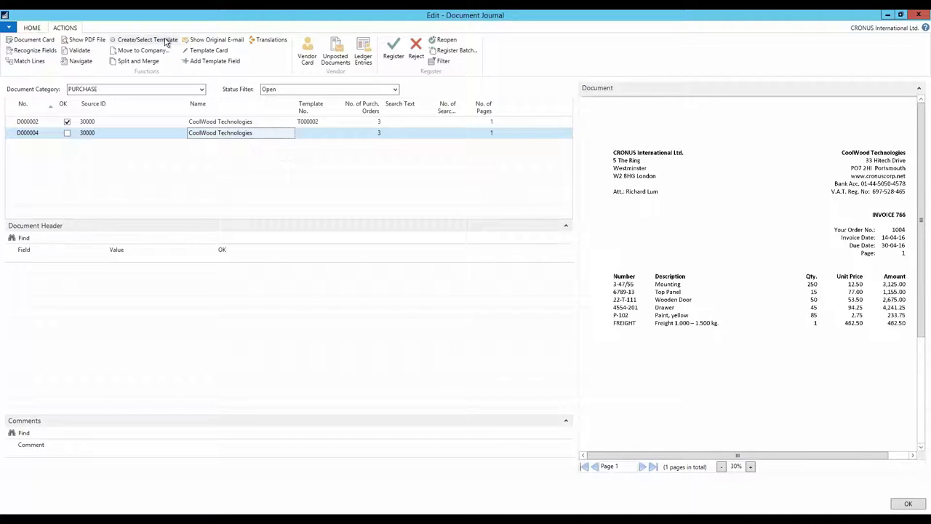
{"action": "left_click", "coordinate": [167, 43]}
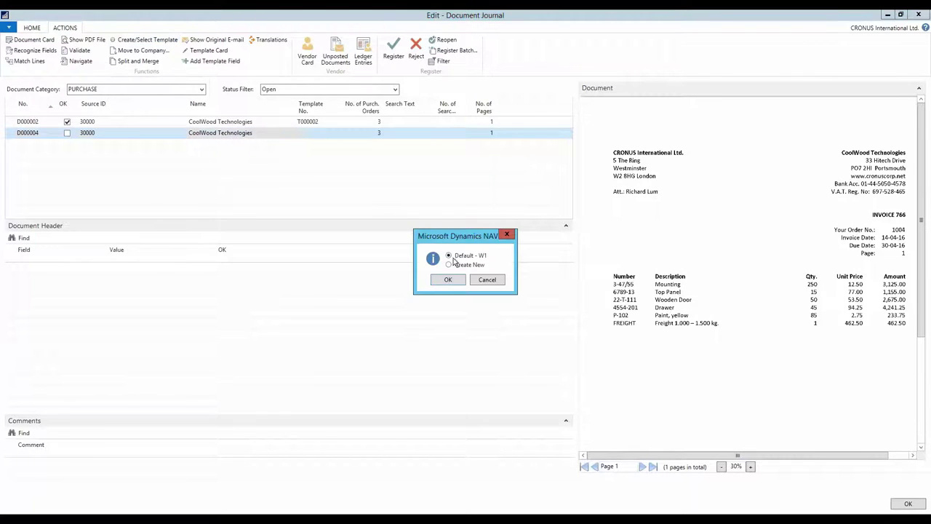
{"action": "left_click", "coordinate": [458, 283]}
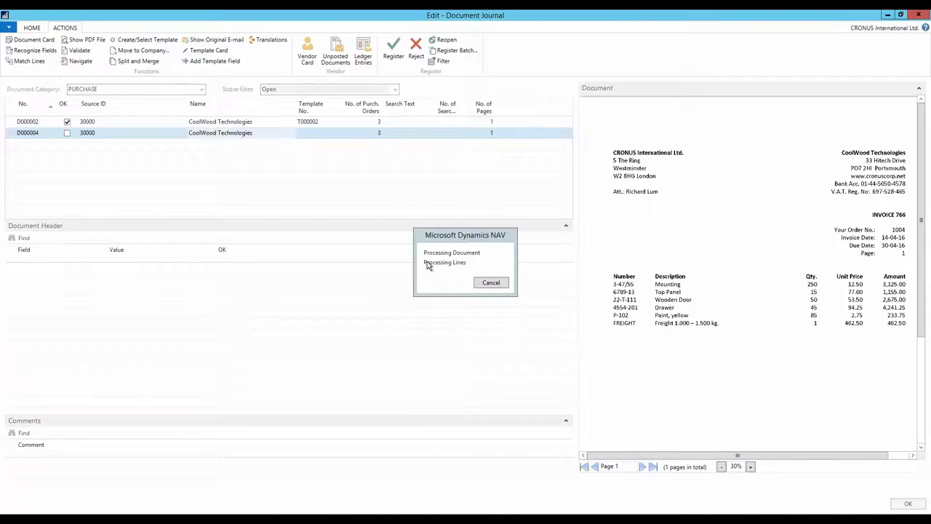
On the card for document D000004, capture the Number, Description, Qty., Unit Price and Amount line captions from the invoice, and recognize the fields.
{"action": "left_click", "coordinate": [35, 28]}
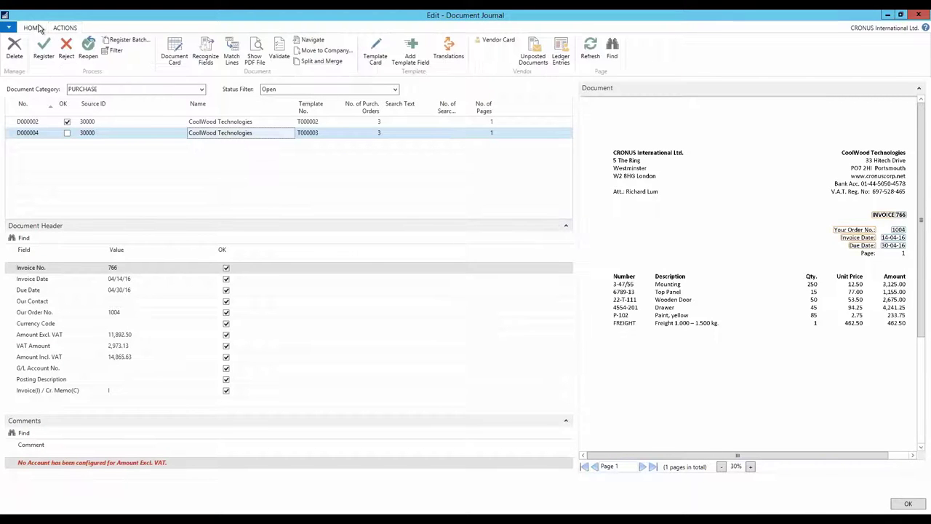
{"action": "left_click", "coordinate": [171, 49]}
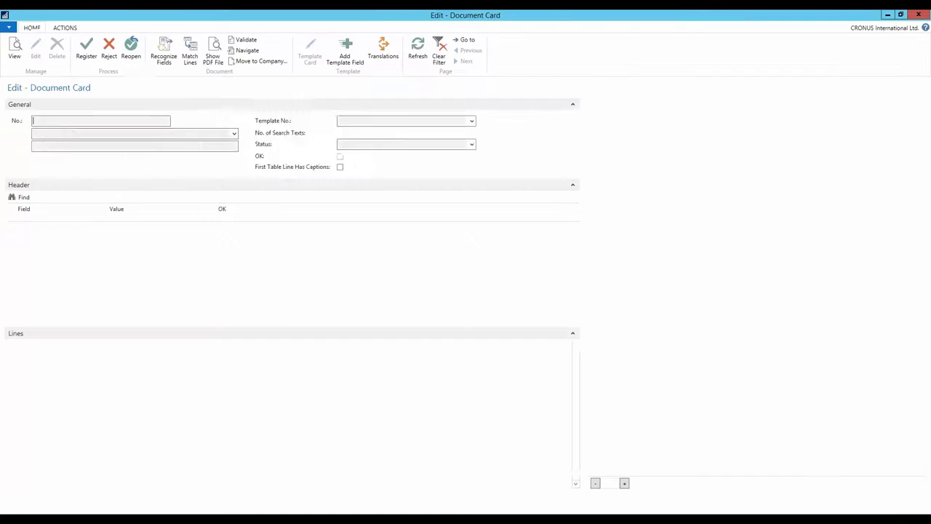
{"action": "left_click", "coordinate": [148, 376]}
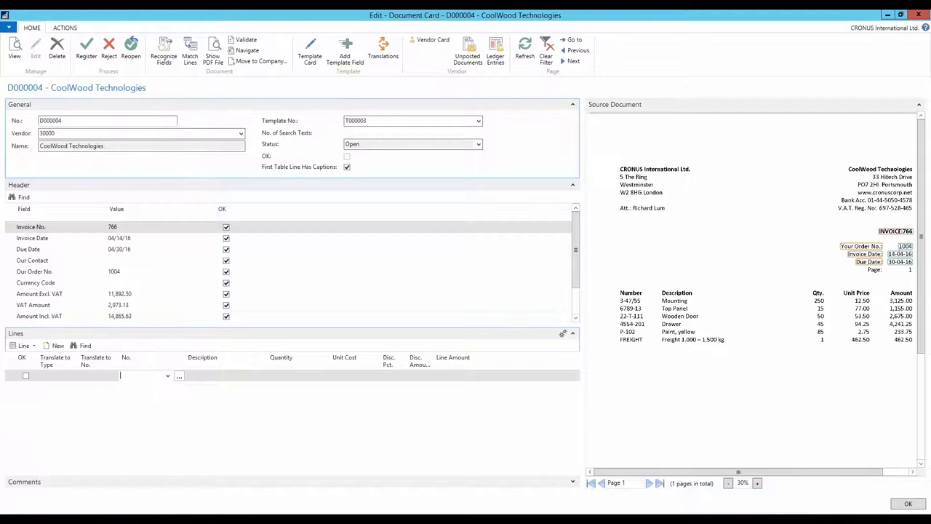
{"action": "left_click", "coordinate": [630, 293]}
{"action": "left_click_drag", "start_coordinate": [663, 291], "coordinate": [749, 292]}
{"action": "left_click", "coordinate": [818, 293]}
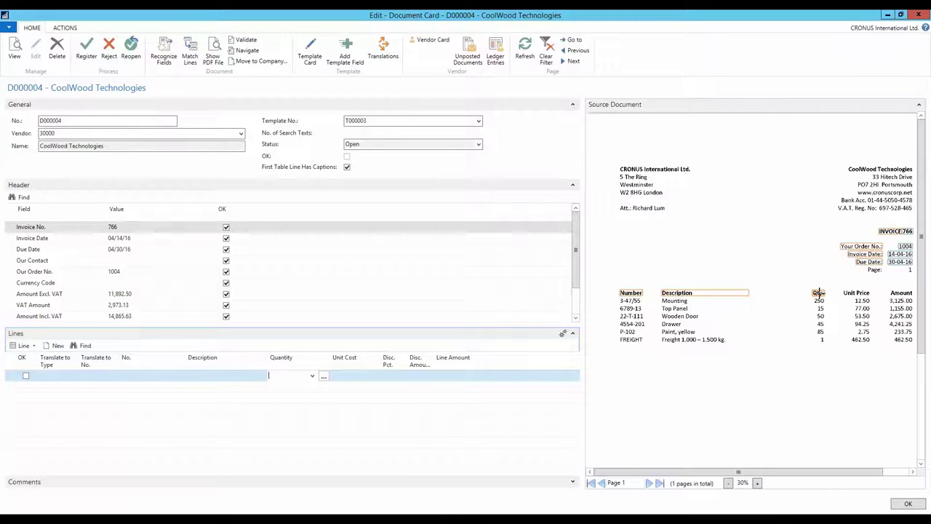
{"action": "left_click", "coordinate": [856, 293]}
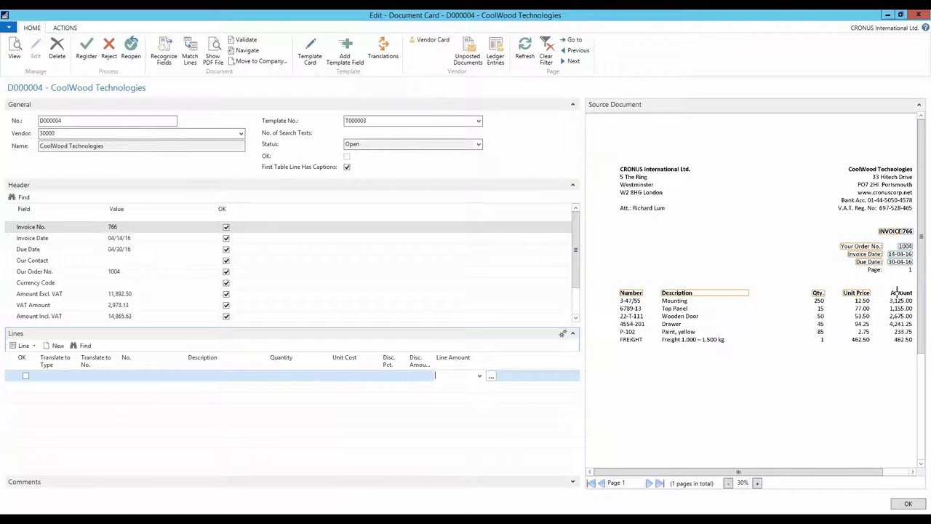
{"action": "left_click", "coordinate": [897, 292]}
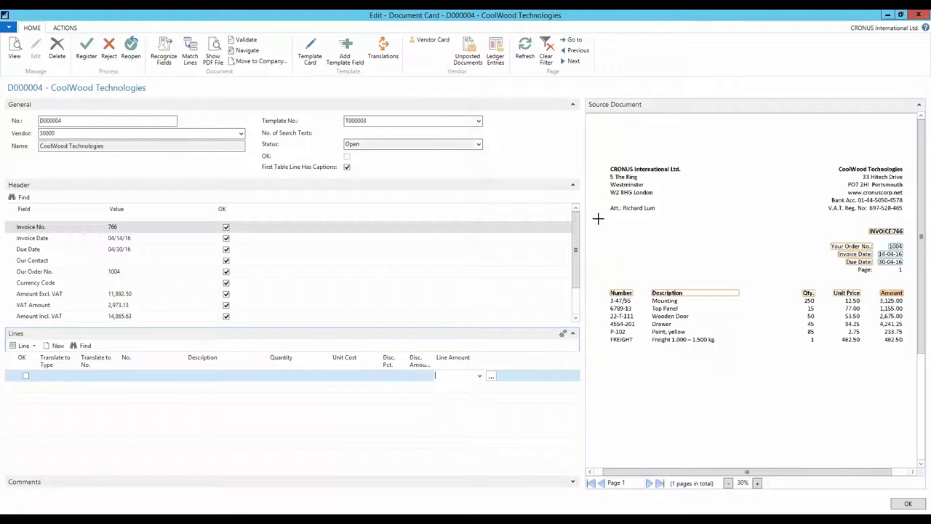
{"action": "left_click", "coordinate": [166, 51]}
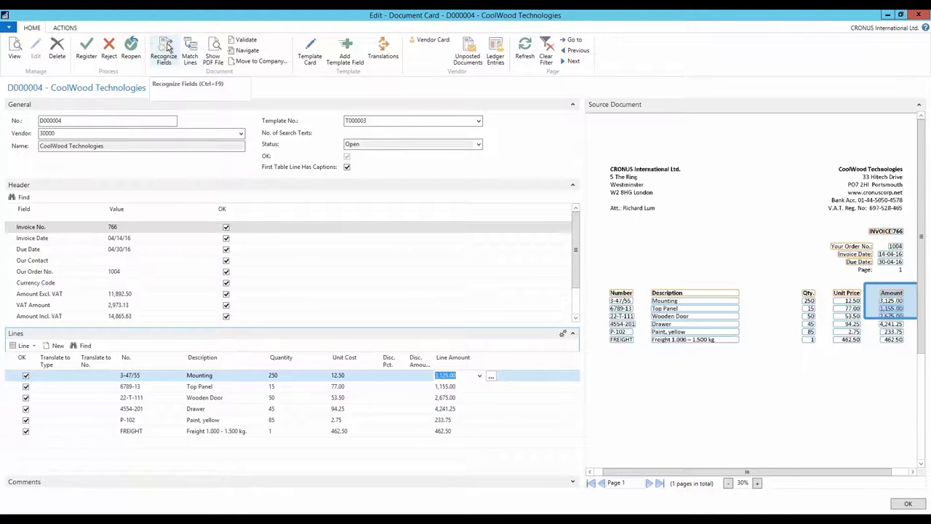
Review the match settings on the template card for document D000004, and automatically match its invoice lines to the purchase receipt lines.
{"action": "left_click", "coordinate": [310, 55]}
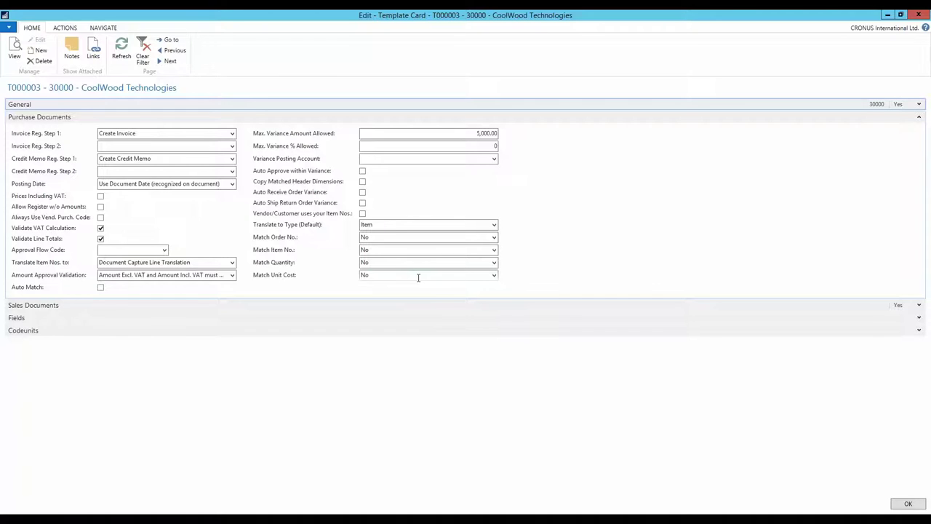
{"action": "key", "text": "Escape"}
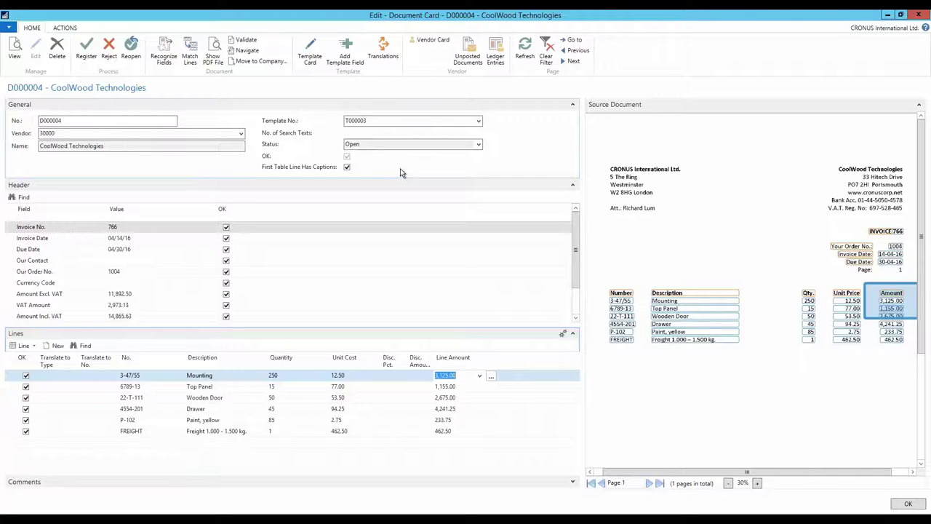
{"action": "left_click", "coordinate": [194, 57]}
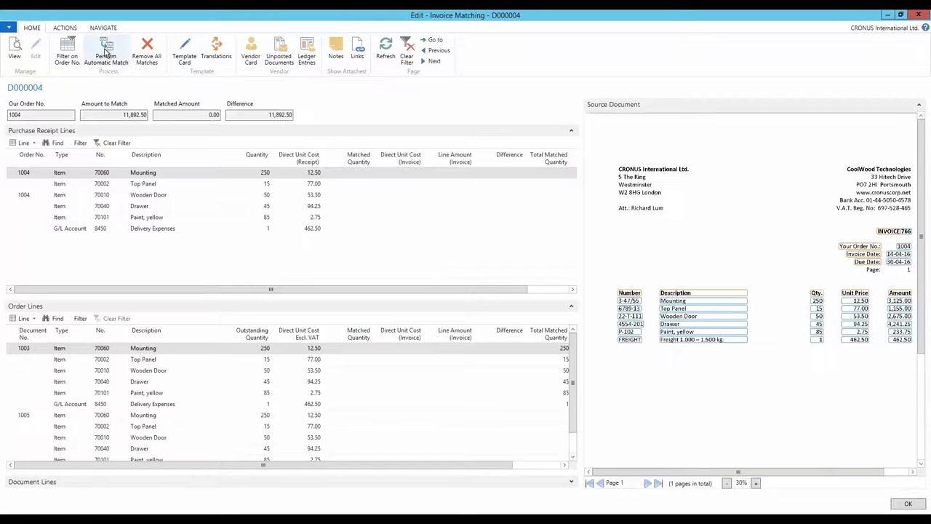
{"action": "left_click", "coordinate": [105, 52]}
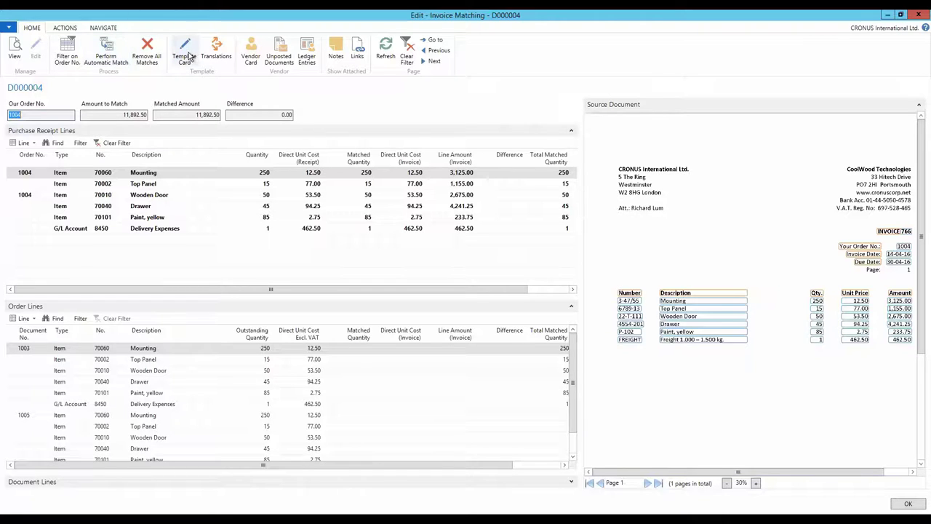
Set Match Item No. to Yes - always on template T000003, and rerun the automatic match for document D000004.
{"action": "left_click", "coordinate": [185, 56]}
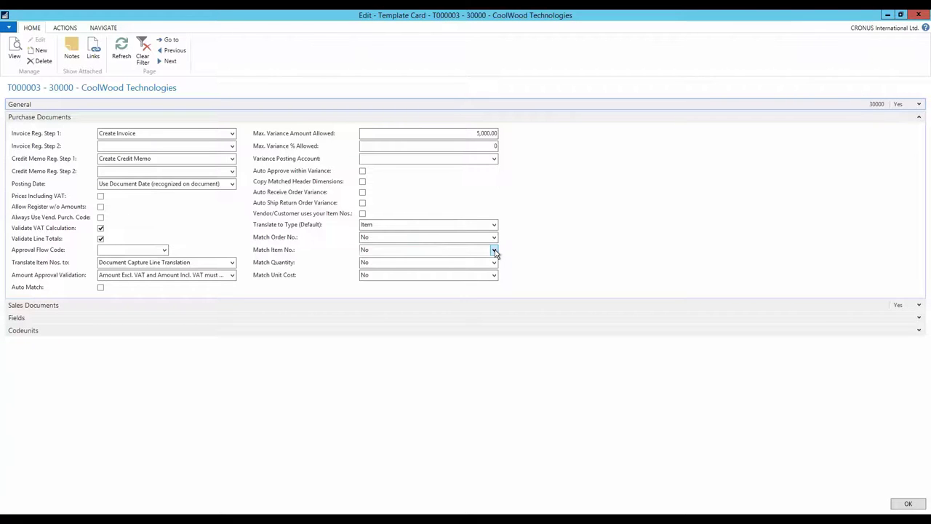
{"action": "left_click", "coordinate": [494, 251]}
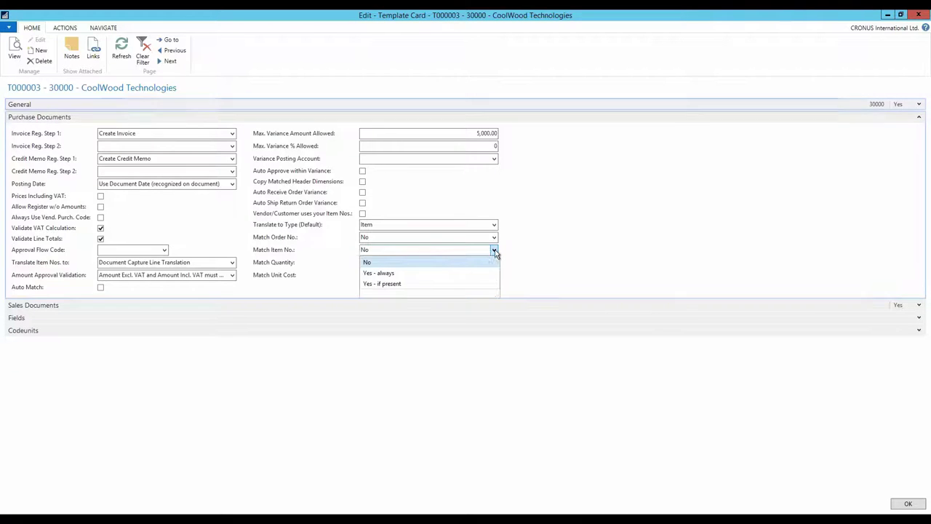
{"action": "left_click", "coordinate": [424, 274]}
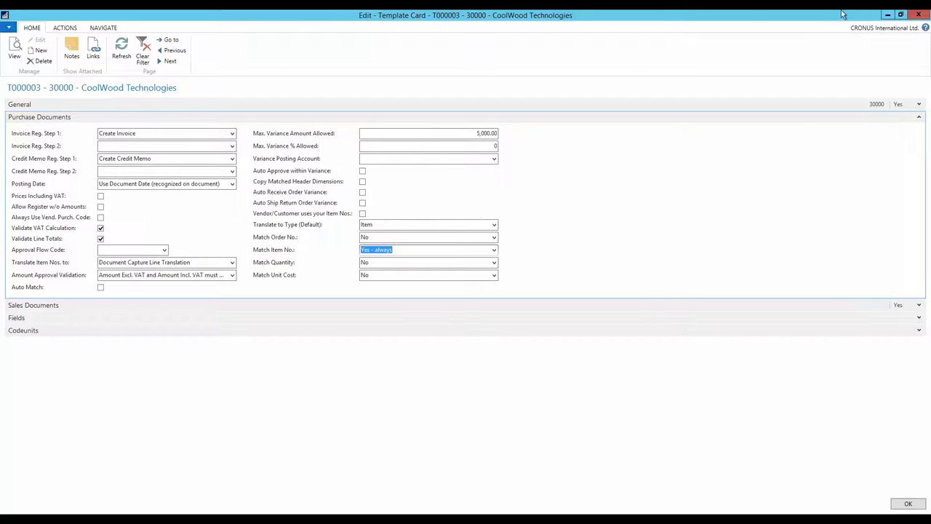
{"action": "left_click", "coordinate": [925, 16]}
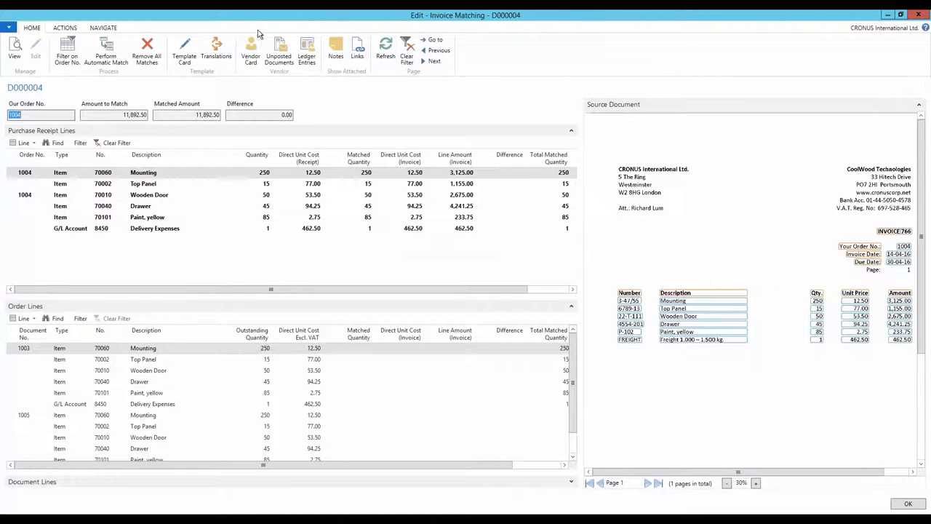
{"action": "left_click", "coordinate": [109, 55]}
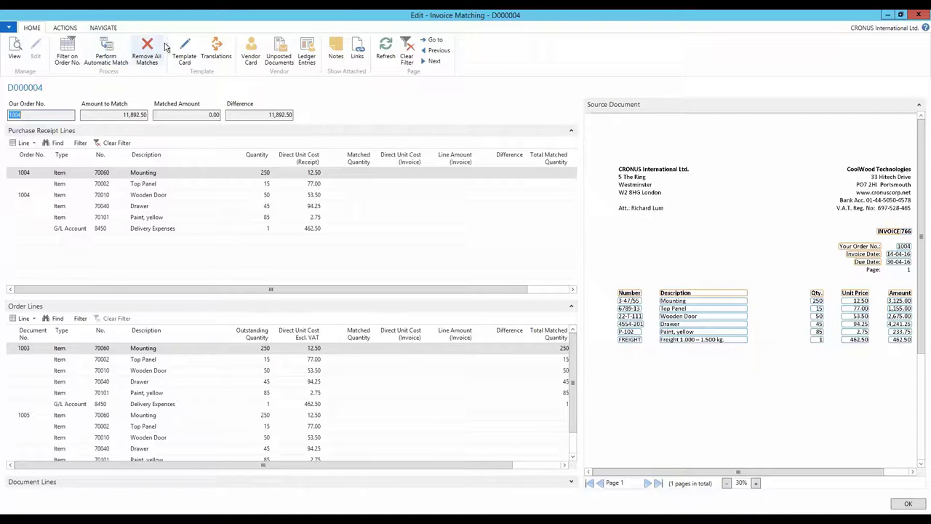
Set Match Item No. back to No on template T000003, rerun the automatic match for document D000004, and return to the Role Center.
{"action": "left_click", "coordinate": [184, 55]}
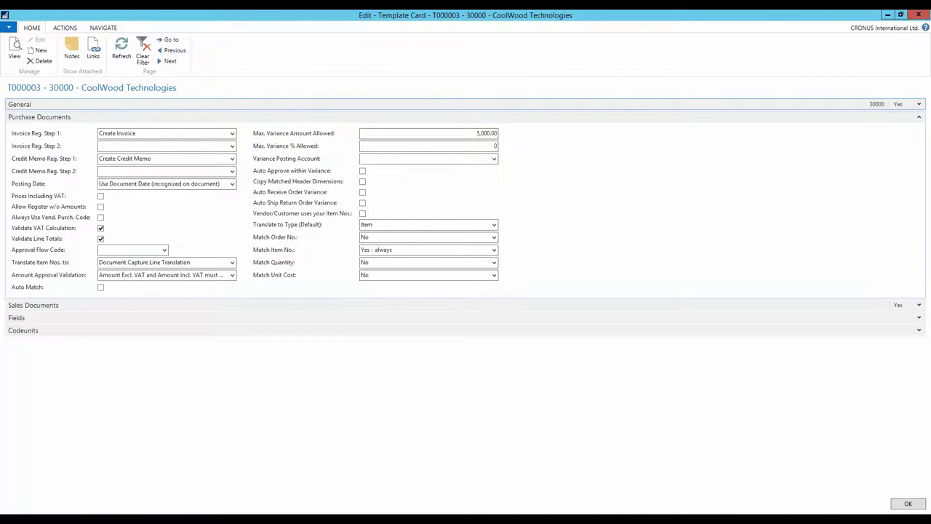
{"action": "left_click", "coordinate": [495, 250]}
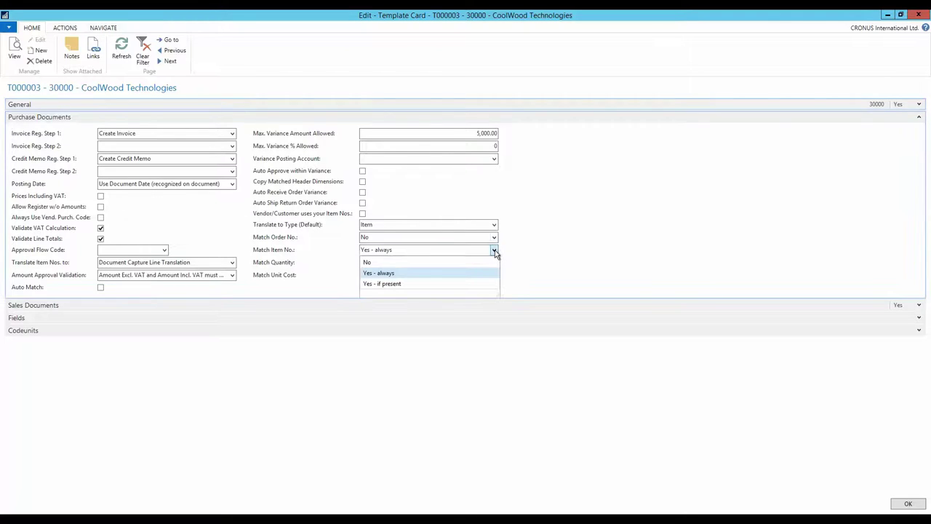
{"action": "left_click", "coordinate": [418, 262]}
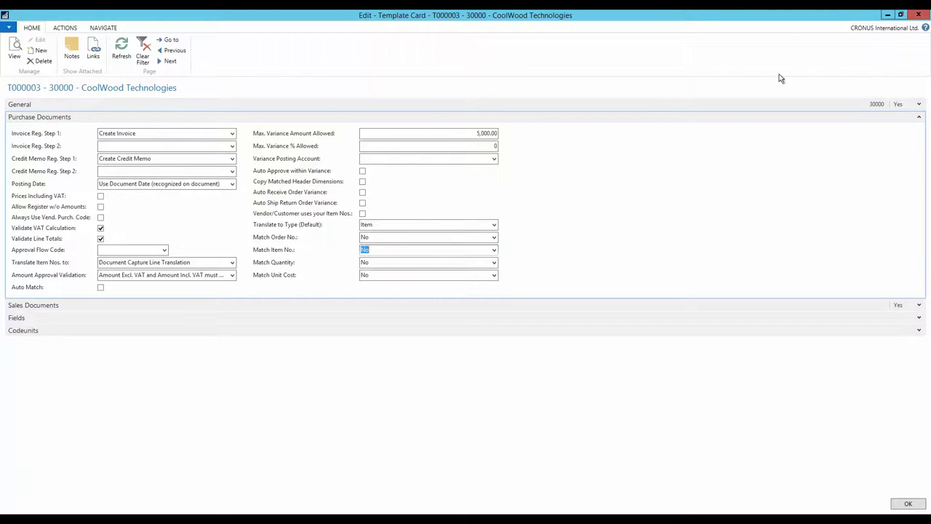
{"action": "left_click", "coordinate": [919, 15]}
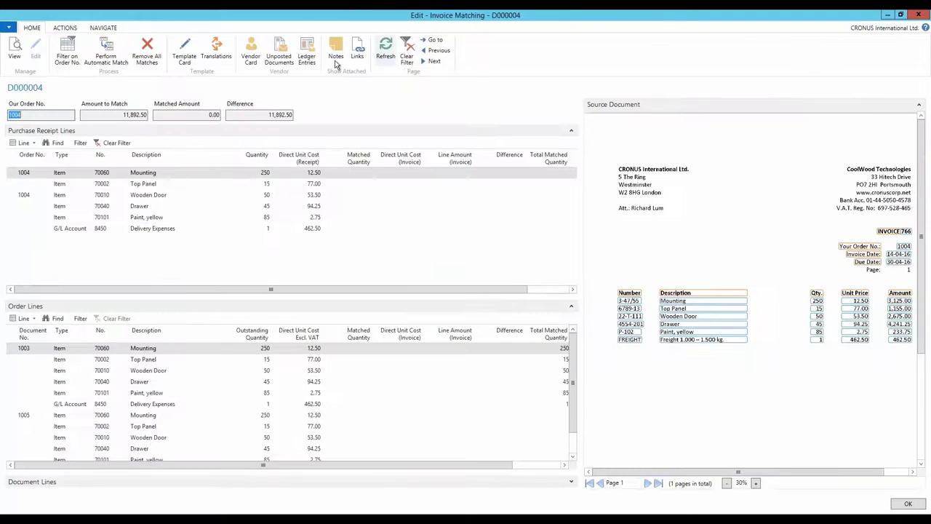
{"action": "left_click", "coordinate": [106, 55]}
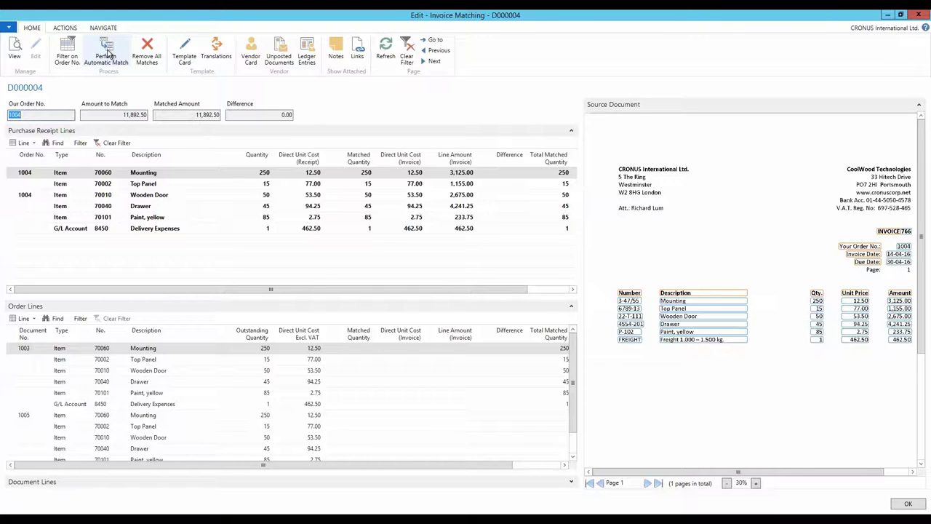
{"action": "left_click", "coordinate": [917, 15]}
{"action": "left_click", "coordinate": [918, 14]}
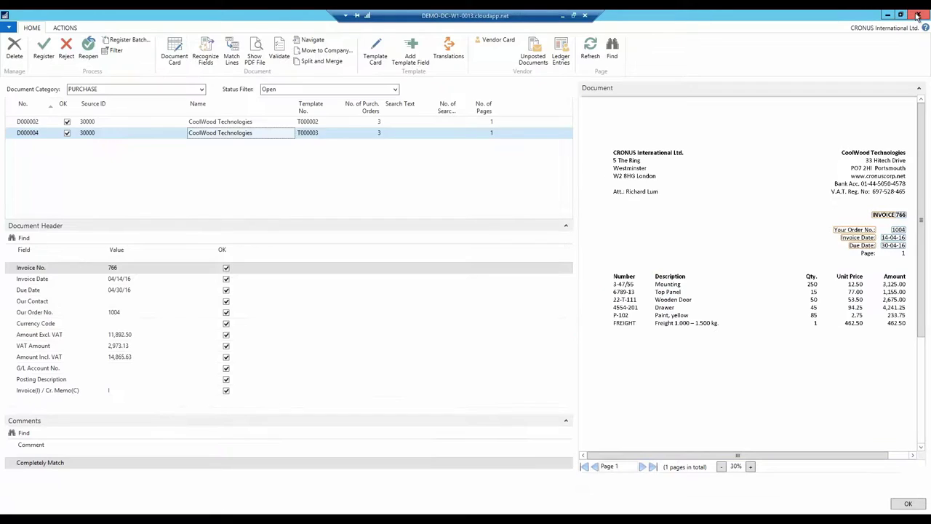
{"action": "left_click", "coordinate": [918, 15]}
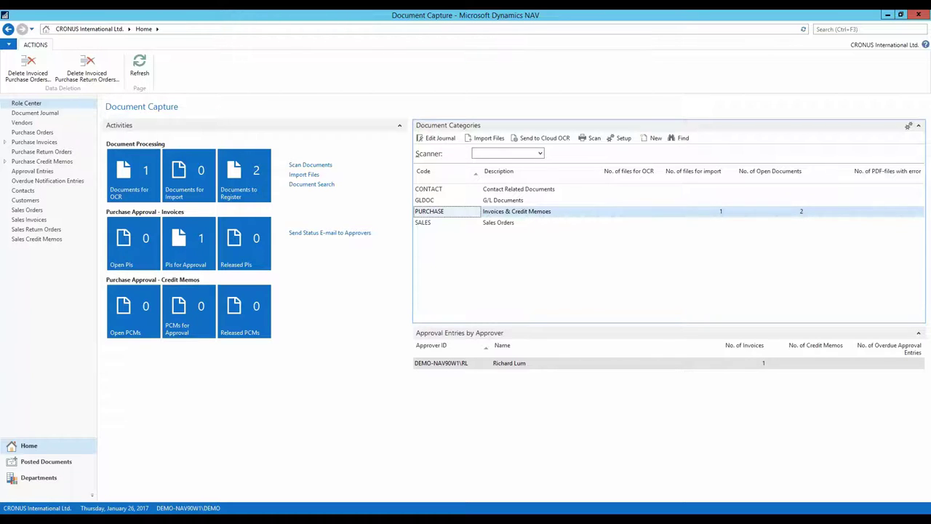
Open the PURCHASE document category from the Document Capture application setup, and clear Default on the card of template T000002.
{"action": "left_click", "coordinate": [40, 478]}
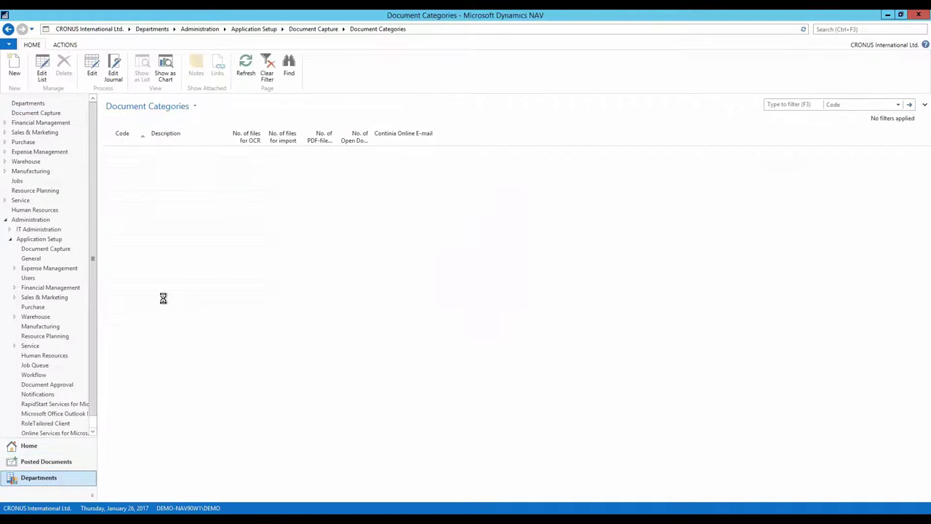
{"action": "left_click", "coordinate": [93, 64]}
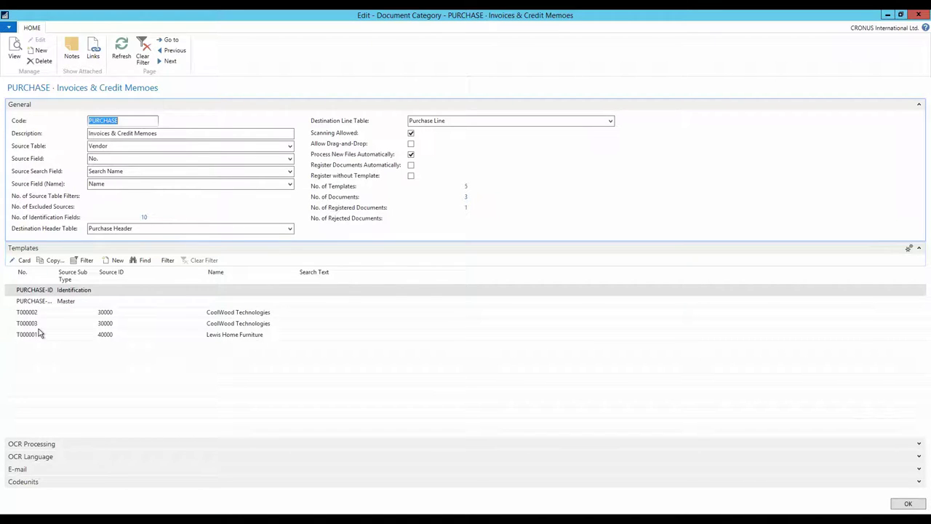
{"action": "left_click", "coordinate": [19, 312]}
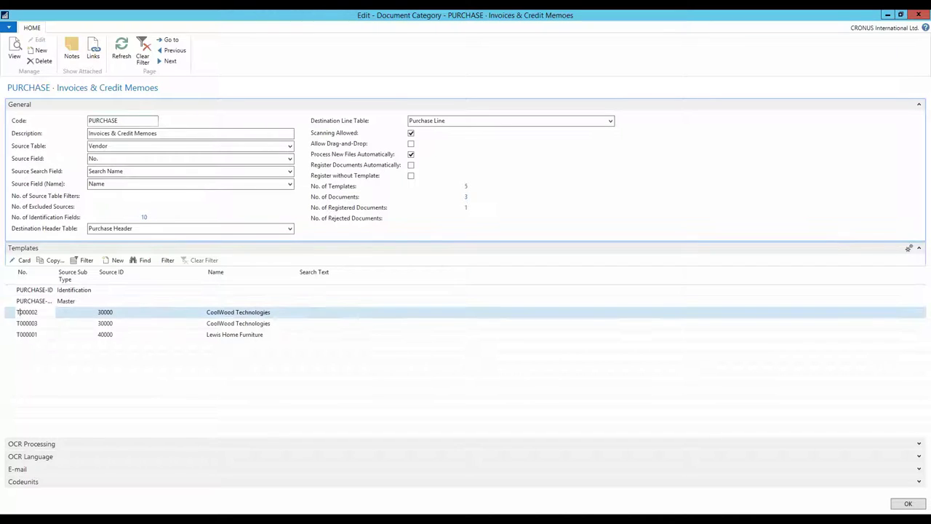
{"action": "left_click", "coordinate": [21, 260]}
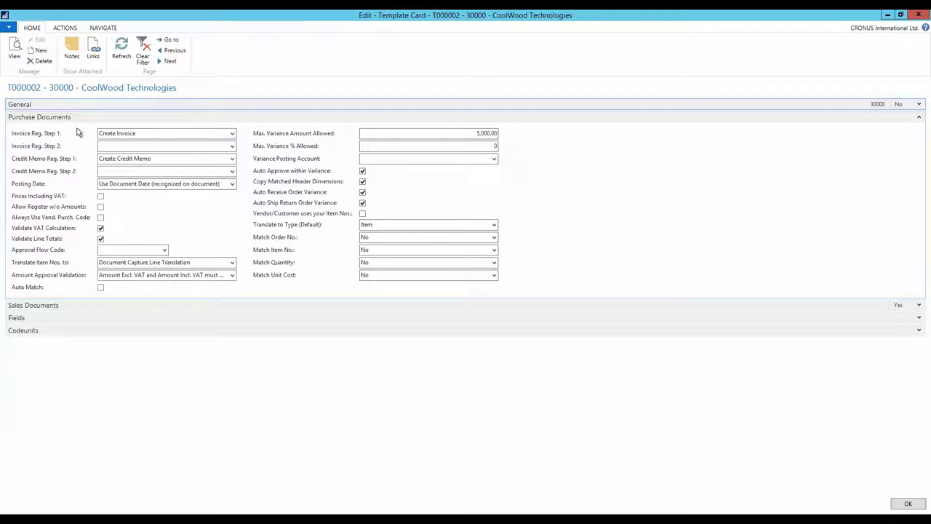
{"action": "left_click", "coordinate": [89, 106]}
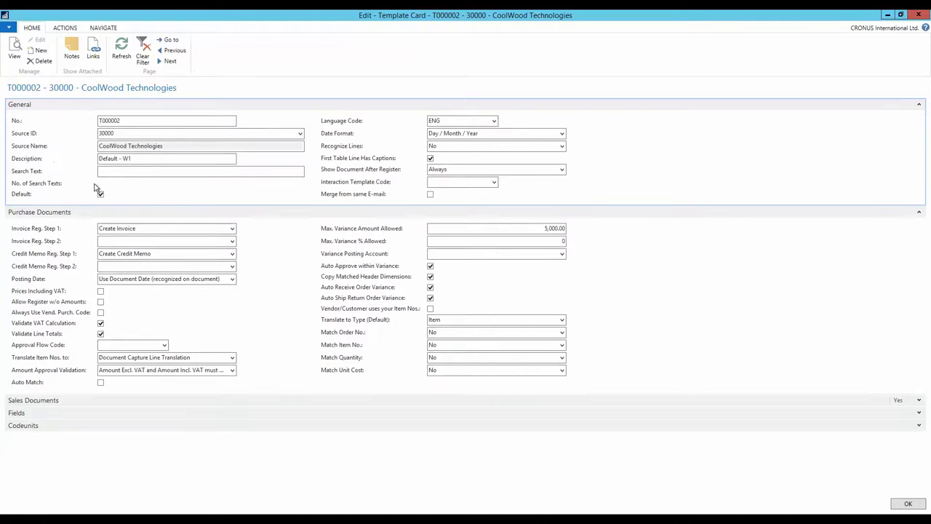
{"action": "left_click", "coordinate": [101, 193]}
{"action": "key", "text": "Escape"}
Make template T000003 the default, and enable Auto Match and Auto Approve within Variance on its card.
{"action": "left_click", "coordinate": [31, 325]}
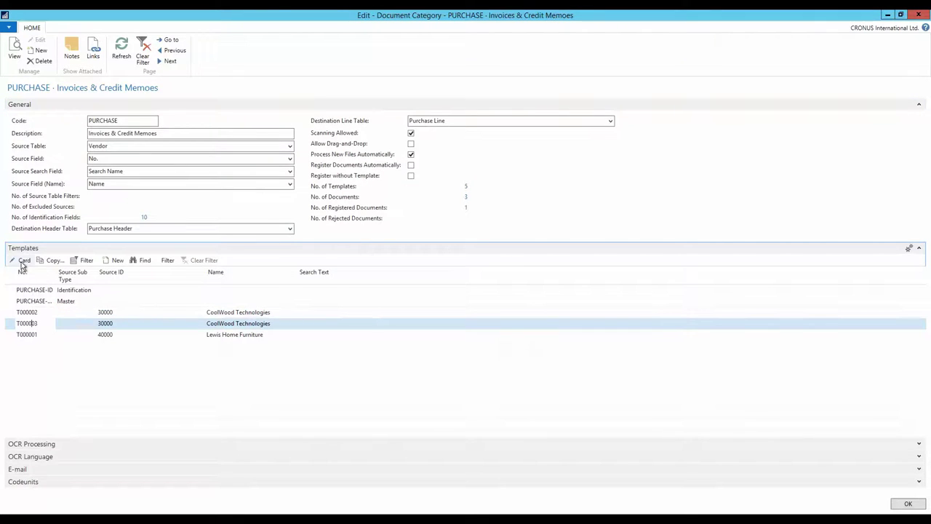
{"action": "left_click", "coordinate": [22, 260]}
{"action": "left_click", "coordinate": [100, 195]}
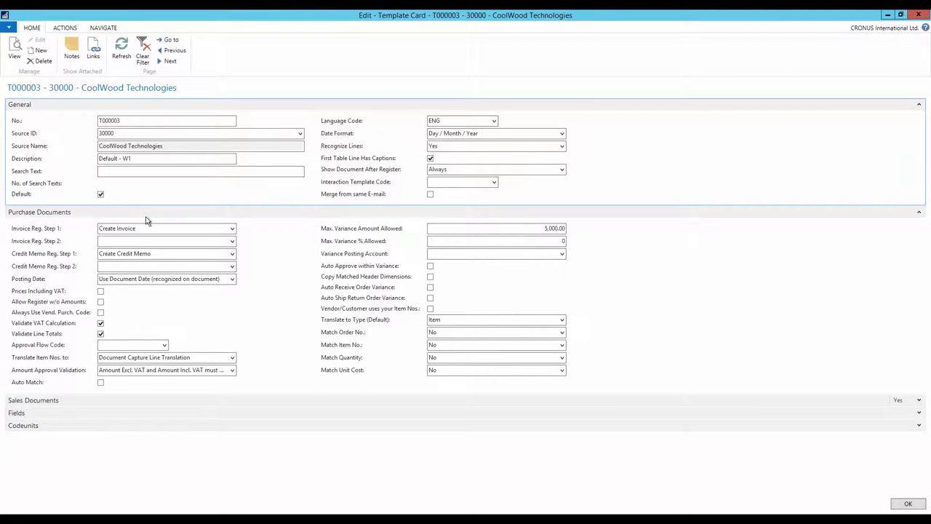
{"action": "left_click", "coordinate": [101, 384]}
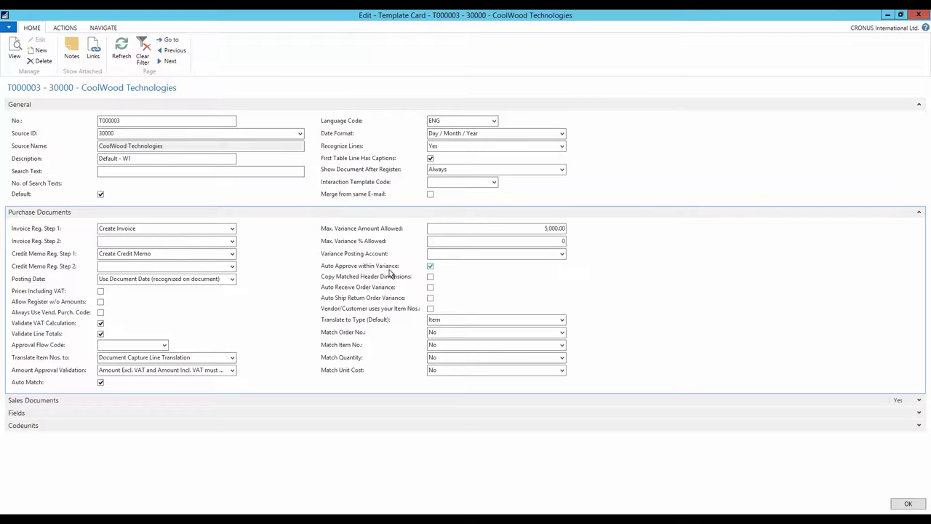
Set template T000003's Invoice Reg. Step 2 to Post and Invoice Reg. Step 1 to Match Order & Create Invoice.
{"action": "left_click", "coordinate": [235, 243]}
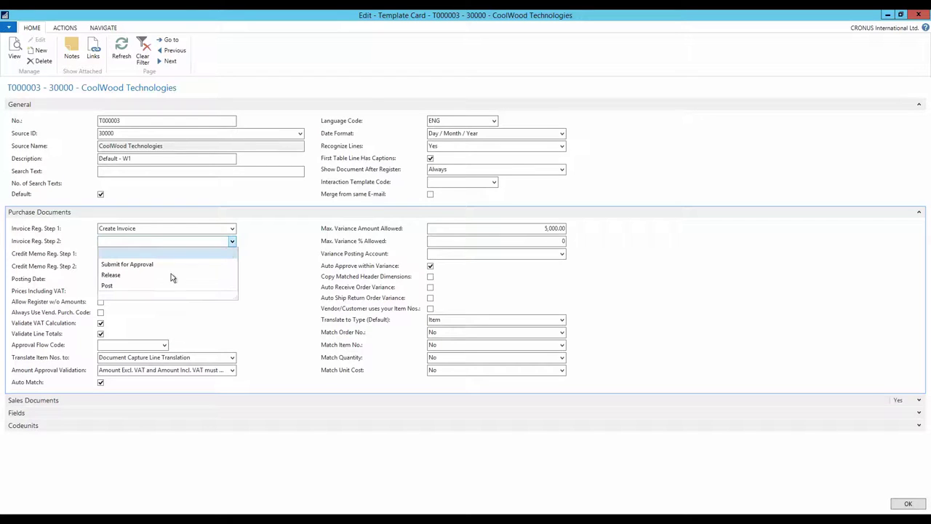
{"action": "left_click", "coordinate": [143, 286]}
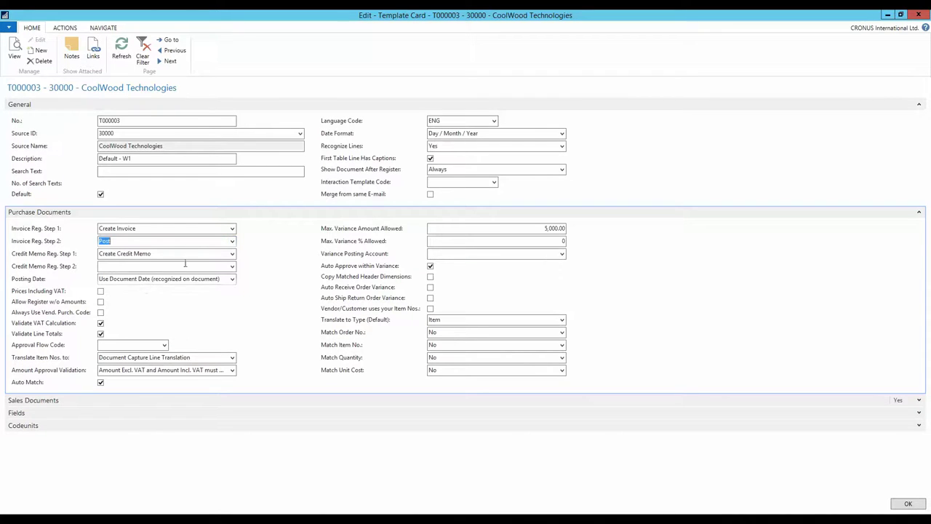
{"action": "left_click", "coordinate": [232, 231]}
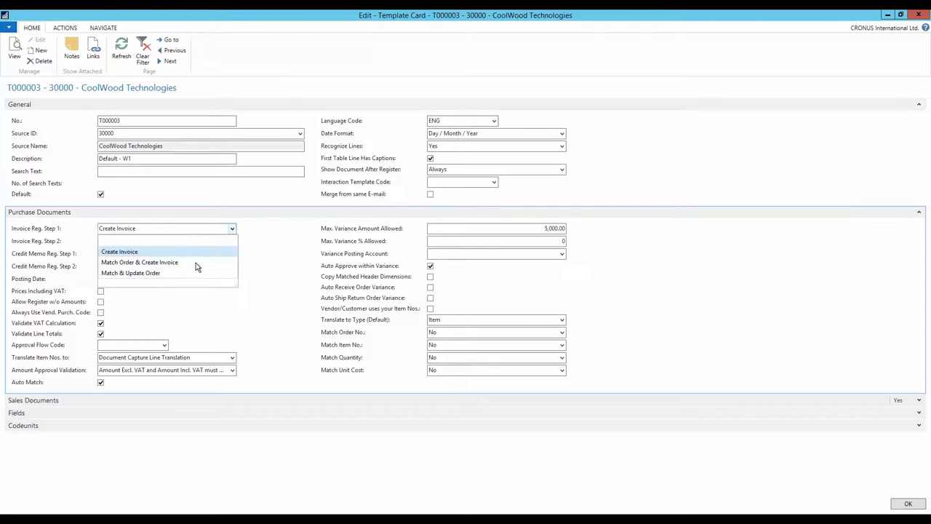
{"action": "left_click", "coordinate": [195, 263]}
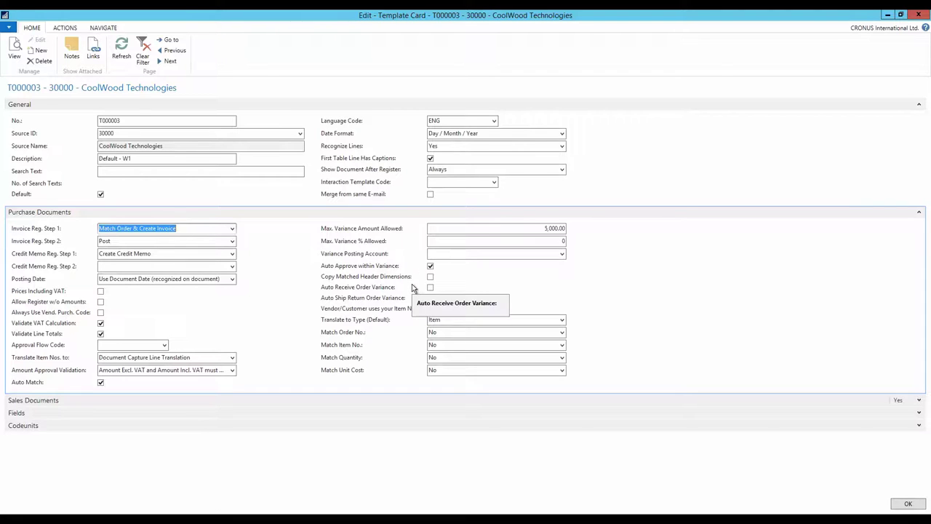
Set Match Order No. to Yes - always on template T000003, and enable Register Documents Automatically on the PURCHASE category.
{"action": "left_click", "coordinate": [562, 333]}
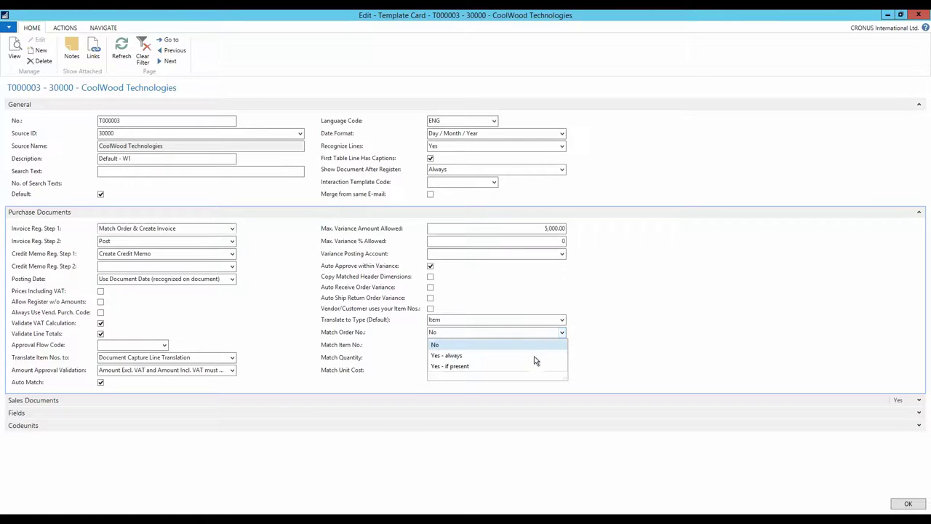
{"action": "left_click", "coordinate": [605, 339]}
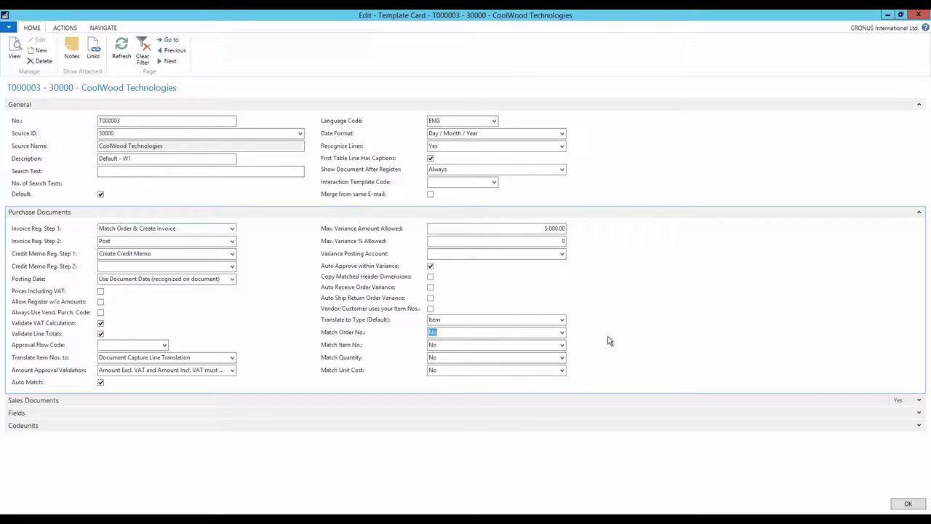
{"action": "left_click", "coordinate": [562, 332]}
{"action": "left_click", "coordinate": [451, 356]}
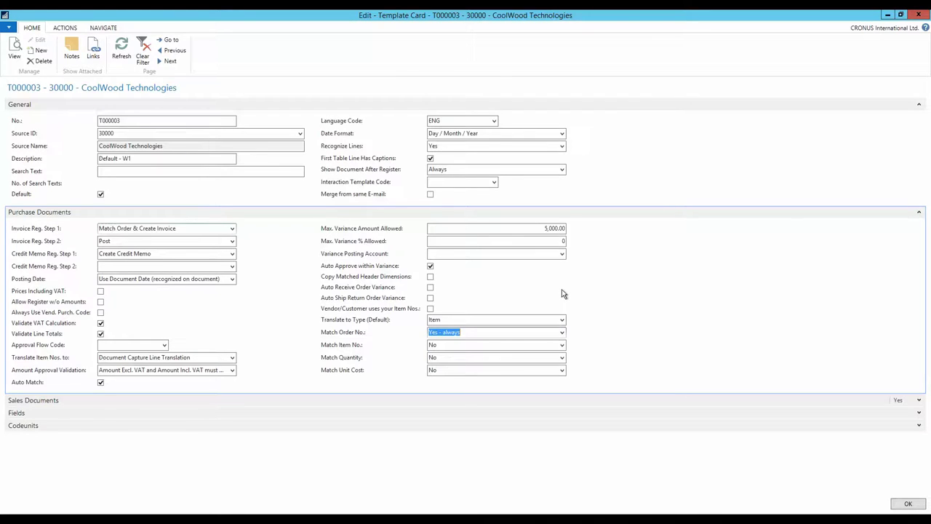
{"action": "left_click", "coordinate": [917, 15]}
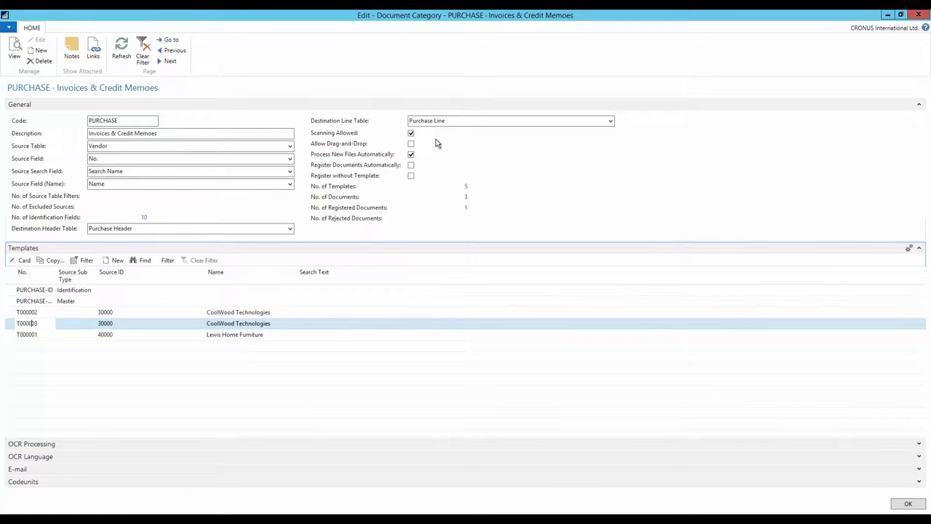
{"action": "left_click", "coordinate": [411, 165]}
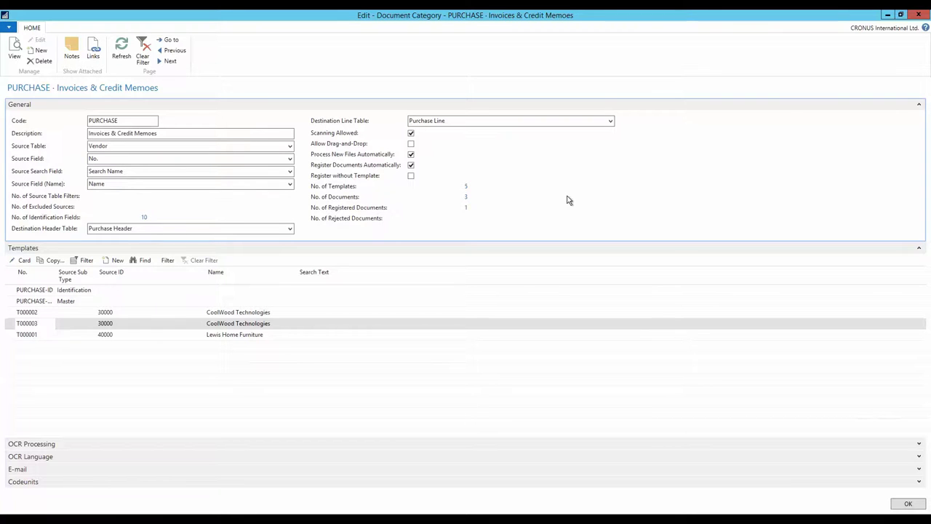
{"action": "left_click", "coordinate": [919, 14]}
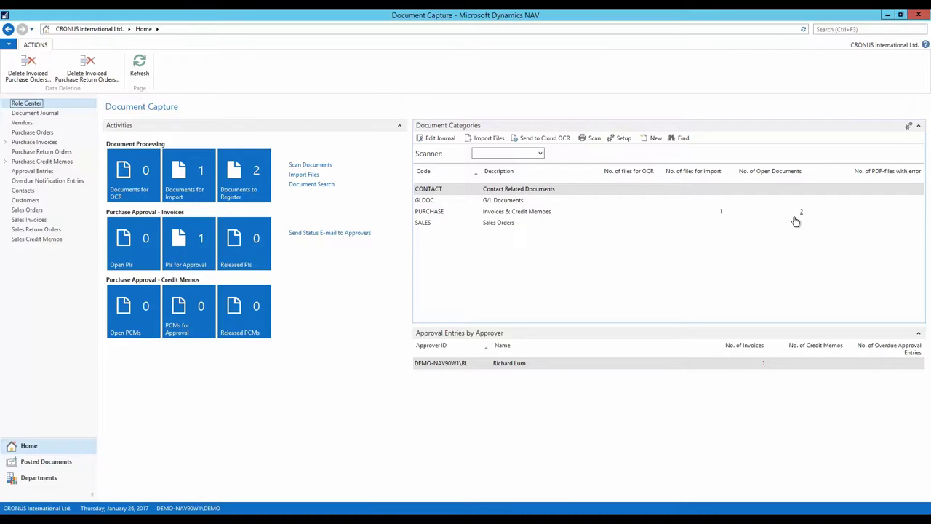
Import the waiting purchase invoice file from the Role Center's document categories and refresh the page.
{"action": "left_click", "coordinate": [490, 141]}
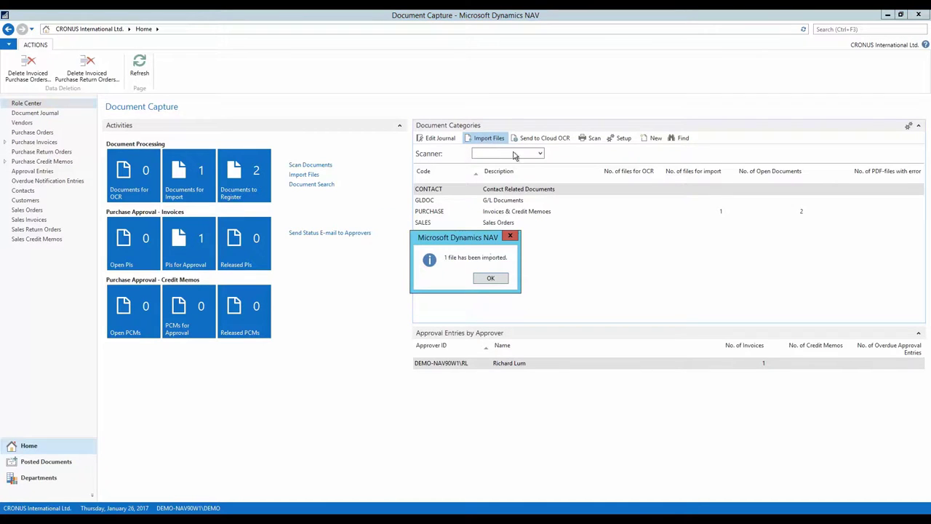
{"action": "left_click", "coordinate": [492, 283]}
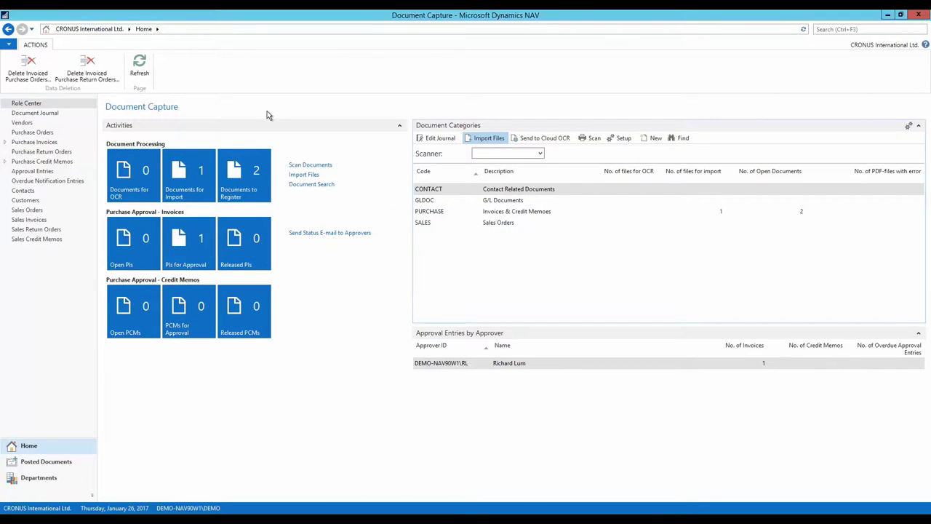
{"action": "left_click", "coordinate": [144, 69]}
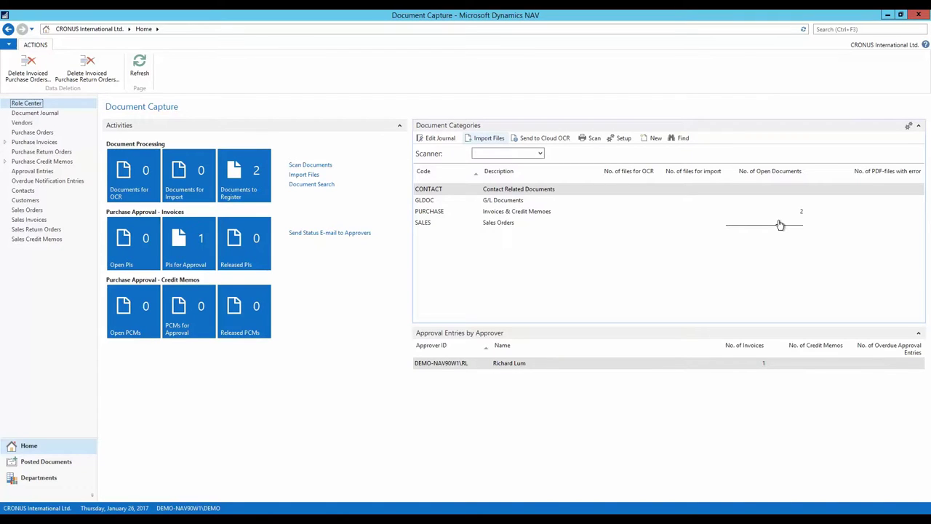
Open the document journal for the PURCHASE category and filter it to Registered documents.
{"action": "left_click", "coordinate": [443, 212]}
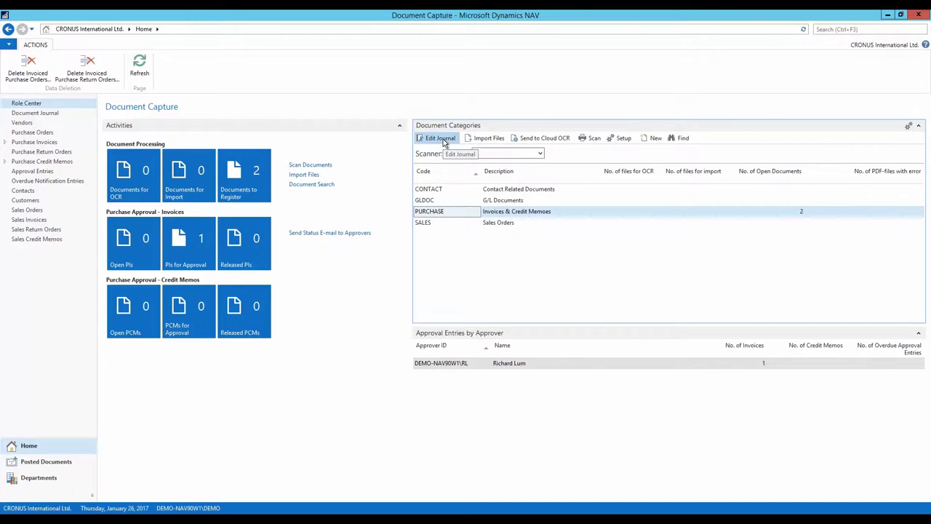
{"action": "left_click", "coordinate": [440, 138]}
{"action": "left_click", "coordinate": [395, 89]}
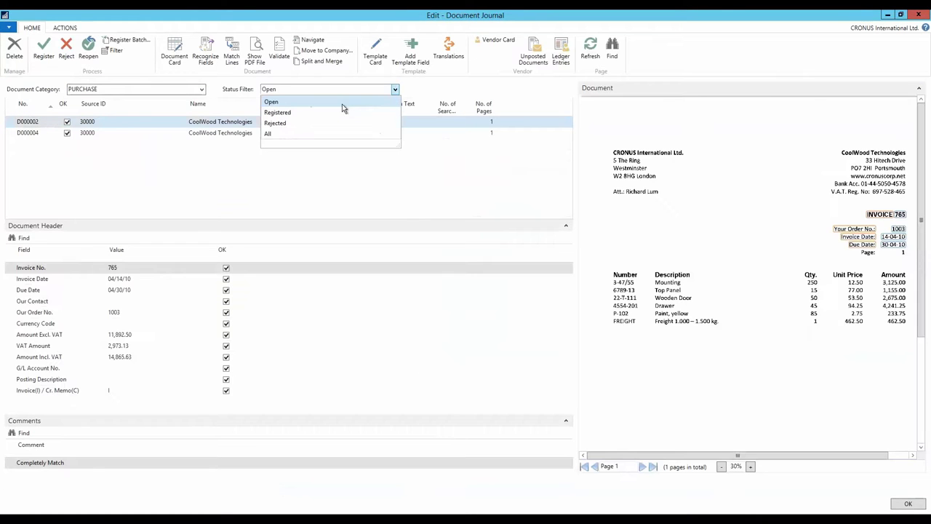
{"action": "left_click", "coordinate": [303, 113]}
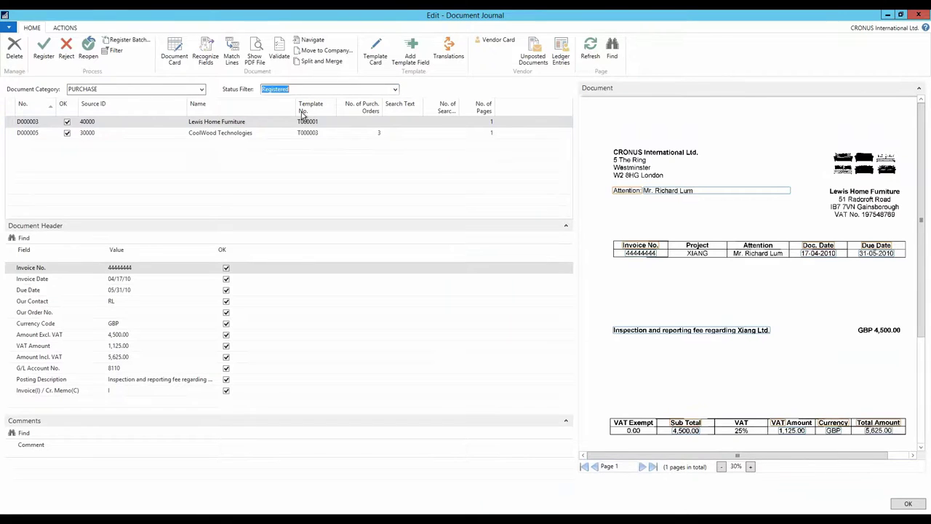
Navigate from the registered CoolWood Technologies document D000005 to its related entries and show the posted purchase invoice.
{"action": "left_click", "coordinate": [242, 134]}
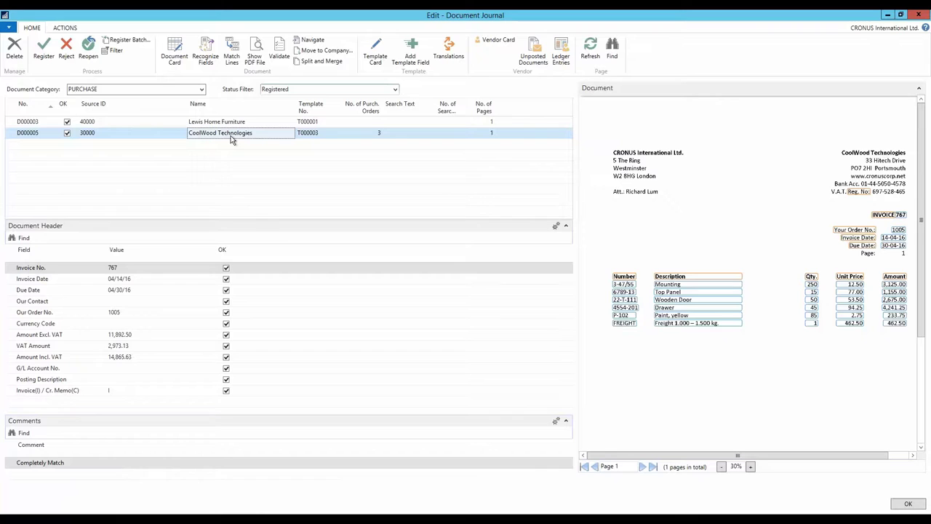
{"action": "left_click", "coordinate": [309, 41]}
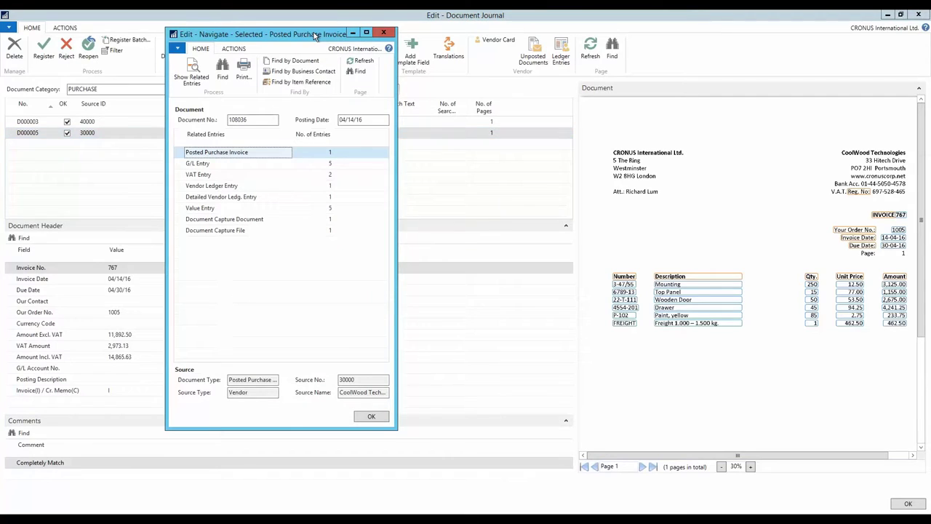
{"action": "left_click", "coordinate": [194, 69]}
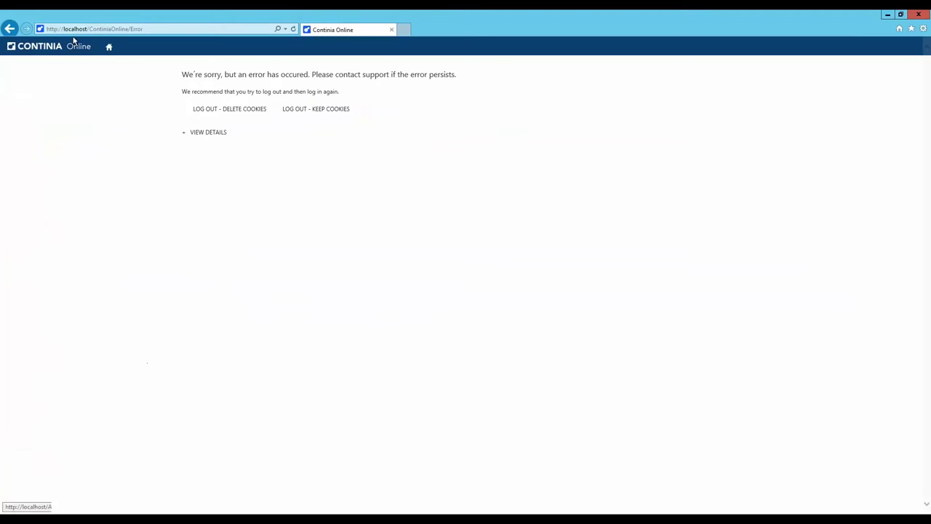
Switch to Continia Online, open the purchase approvals, and reject Lewis Home Furniture's Invoice 1001 with the comment "don'tpay".
{"action": "left_click", "coordinate": [41, 48]}
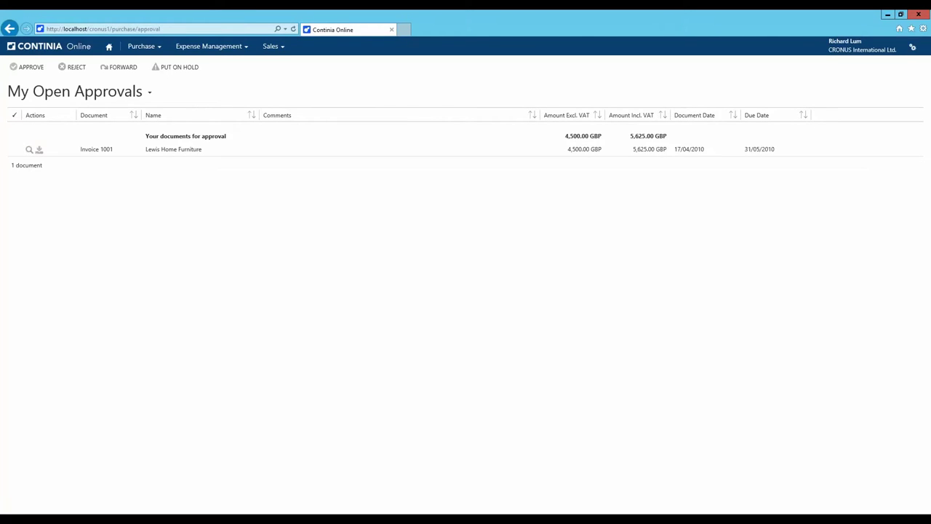
{"action": "left_click", "coordinate": [15, 150]}
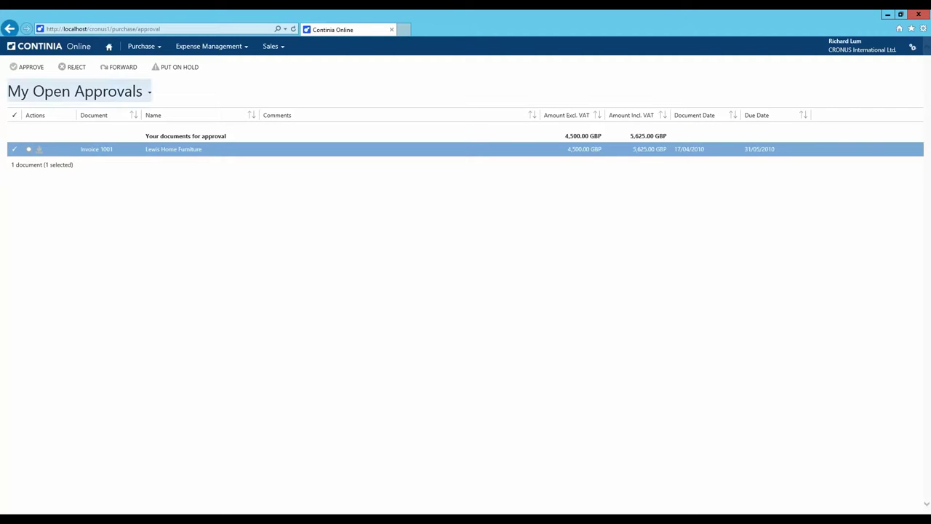
{"action": "left_click", "coordinate": [70, 68]}
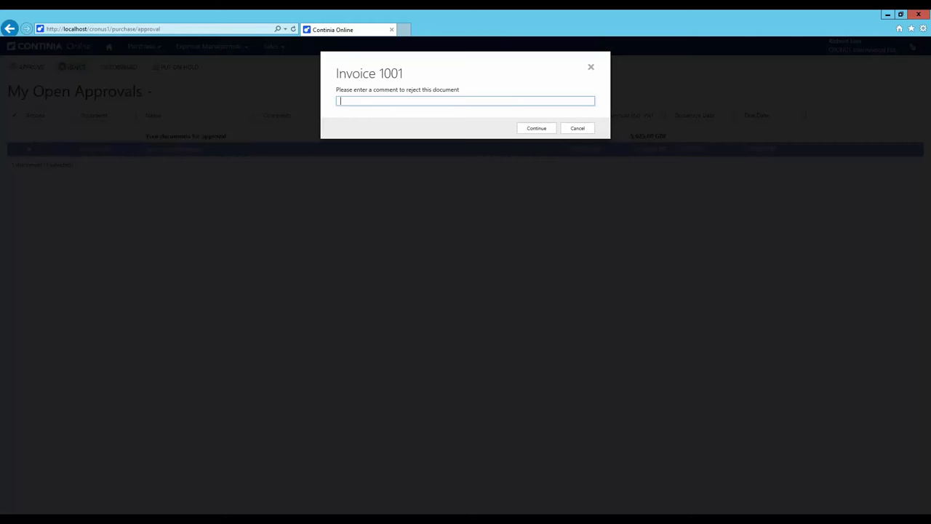
{"action": "type", "text": "No"}
{"action": "key", "text": "ctrl+a"}
{"action": "type", "text": "don'tpa"}
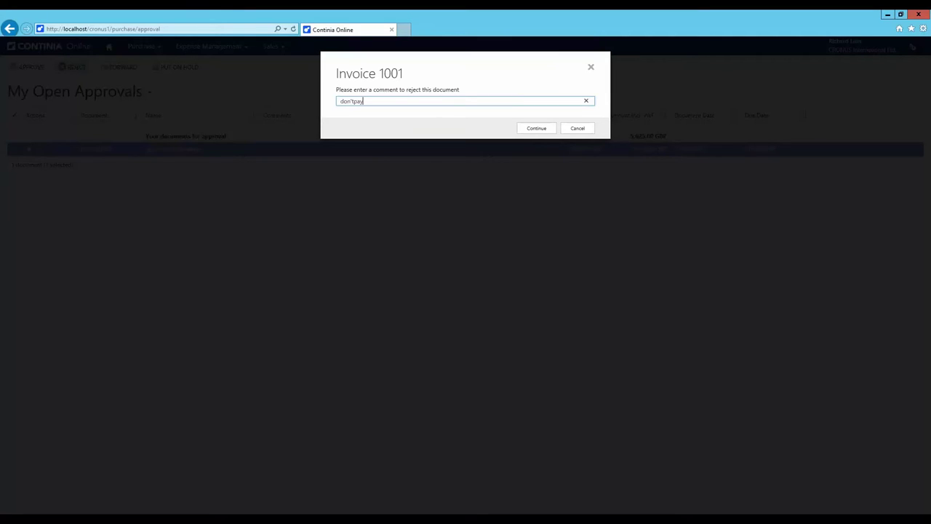